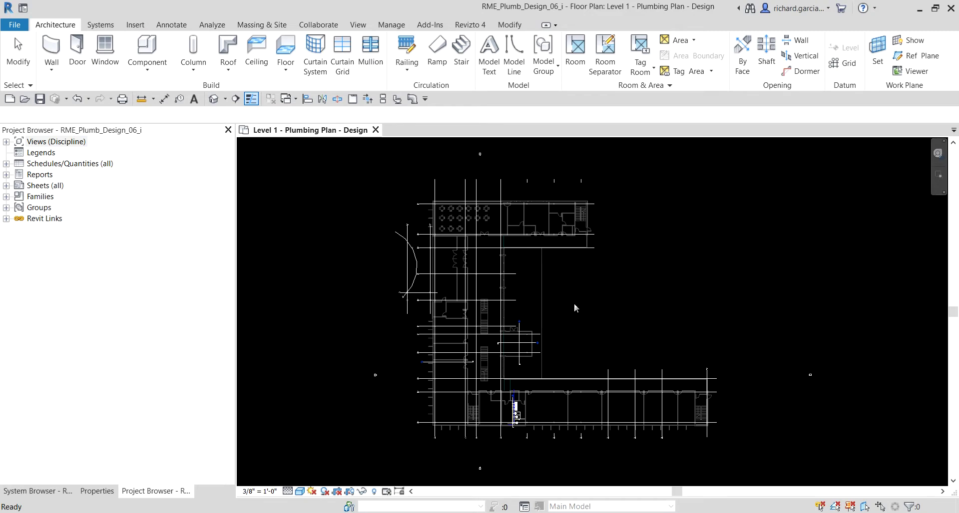
- Create a Domestic Hot Water piping system named Domestic Hot Water 107 for the three rectangular lavatories
scroll(518, 428, "up", 8)
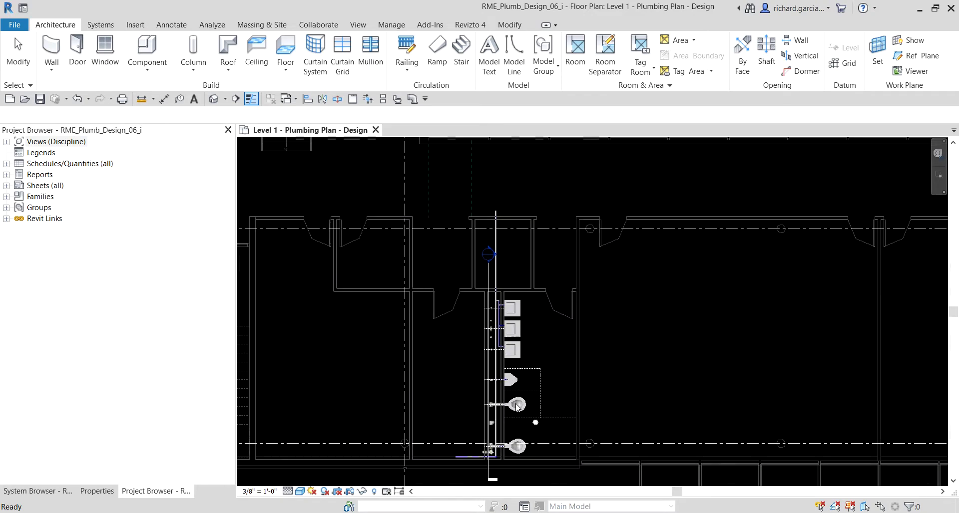
scroll(572, 426, "down", 2)
middle_click_drag(571, 426, 525, 363)
scroll(497, 313, "up", 1)
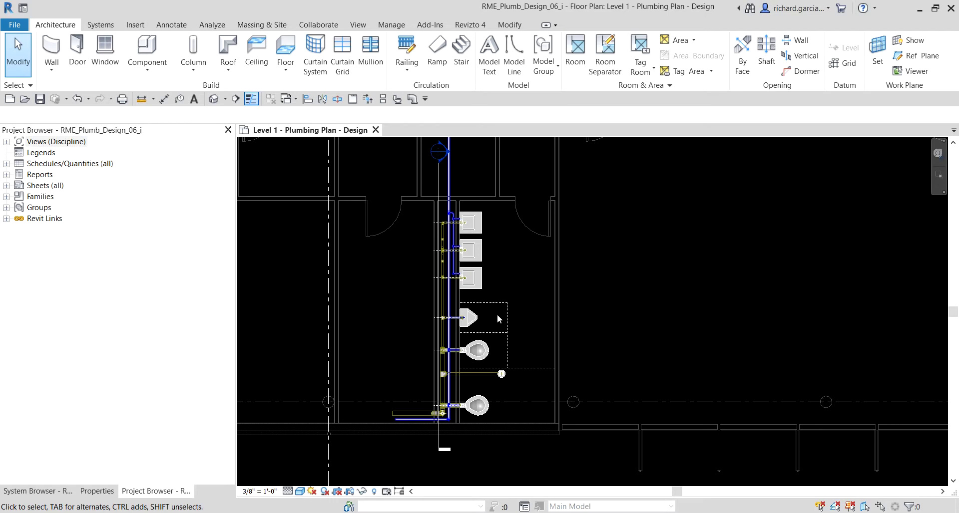
scroll(490, 251, "up", 3)
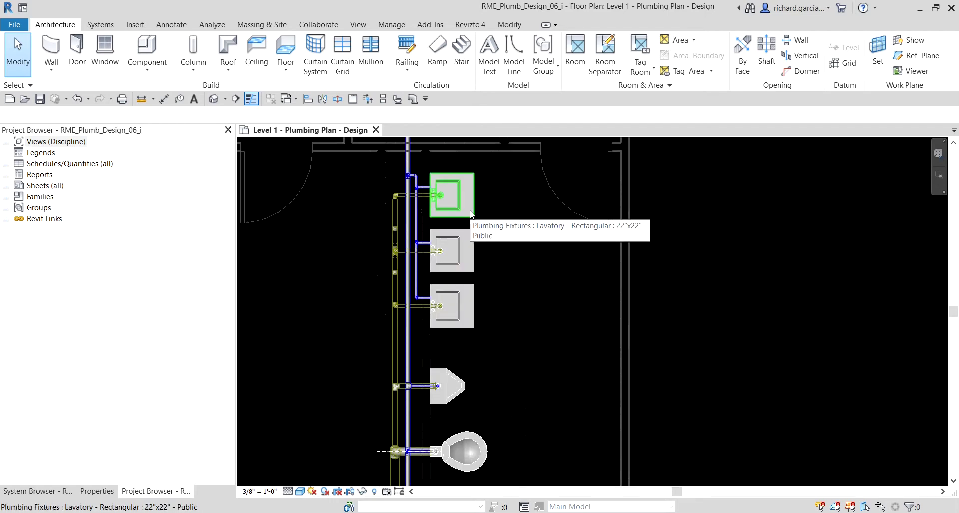
left_click(473, 227)
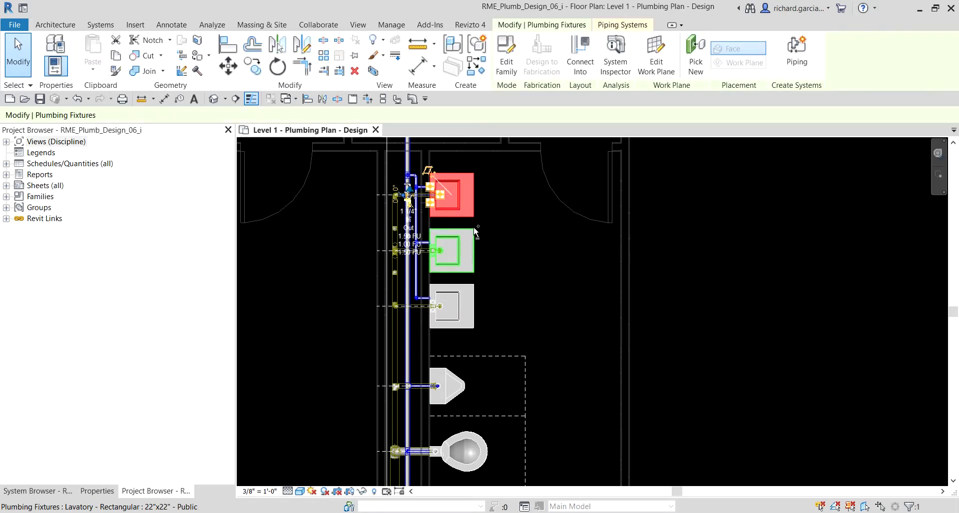
left_click(473, 226, "ctrl")
left_click(472, 252, "ctrl")
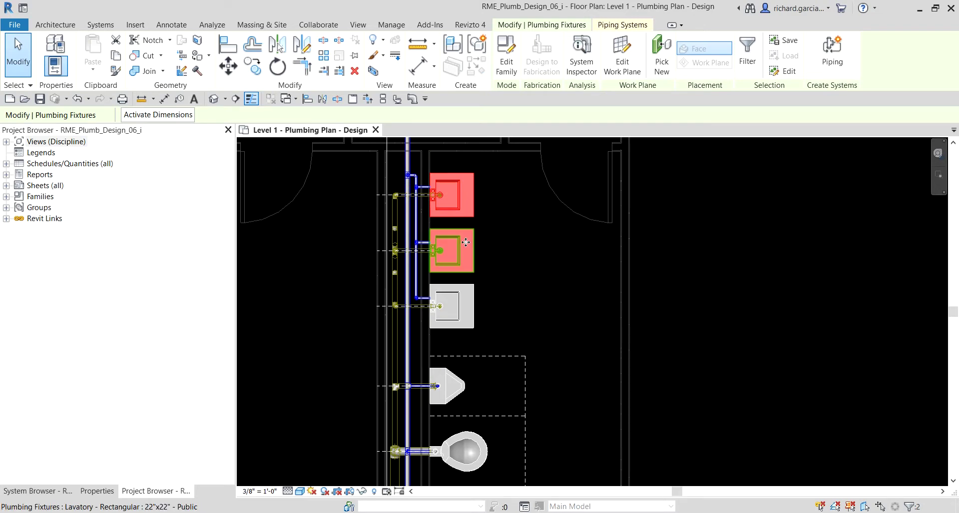
left_click(466, 288, "ctrl")
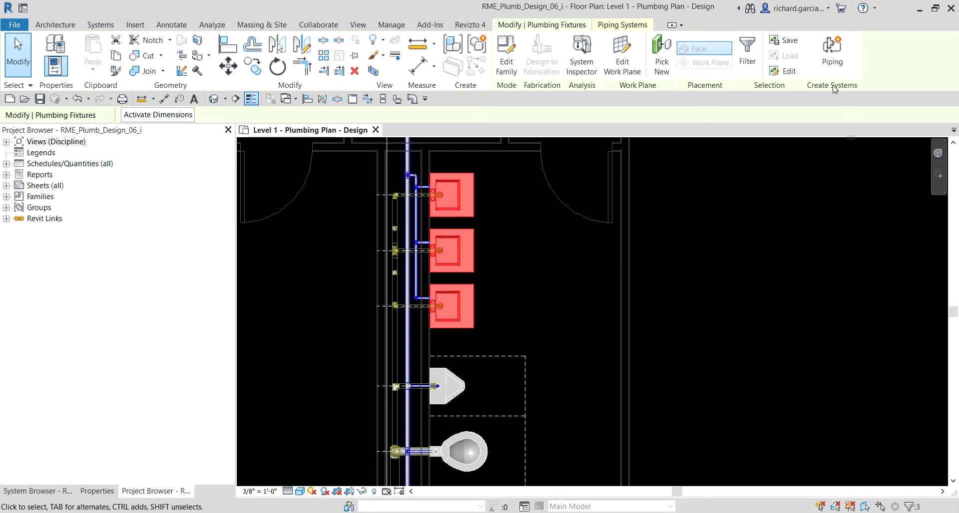
left_click(837, 58)
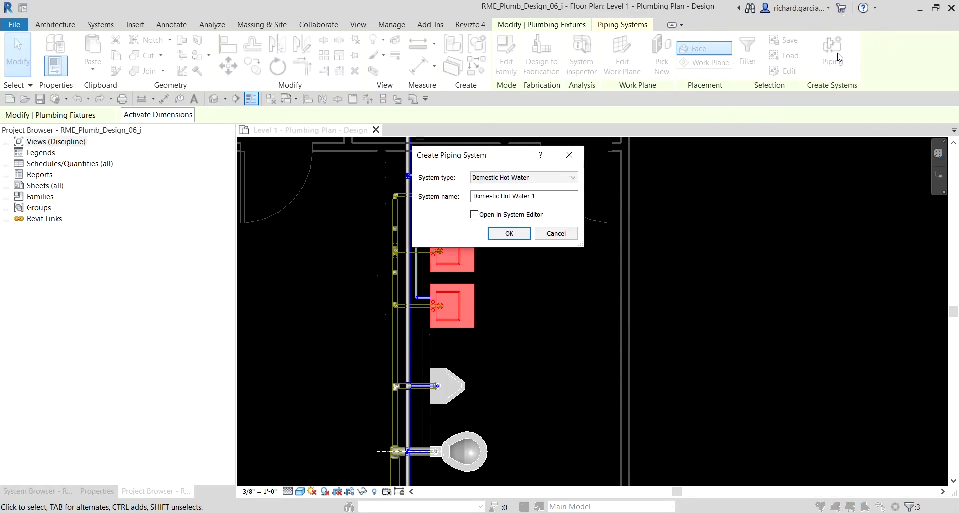
left_click(500, 178)
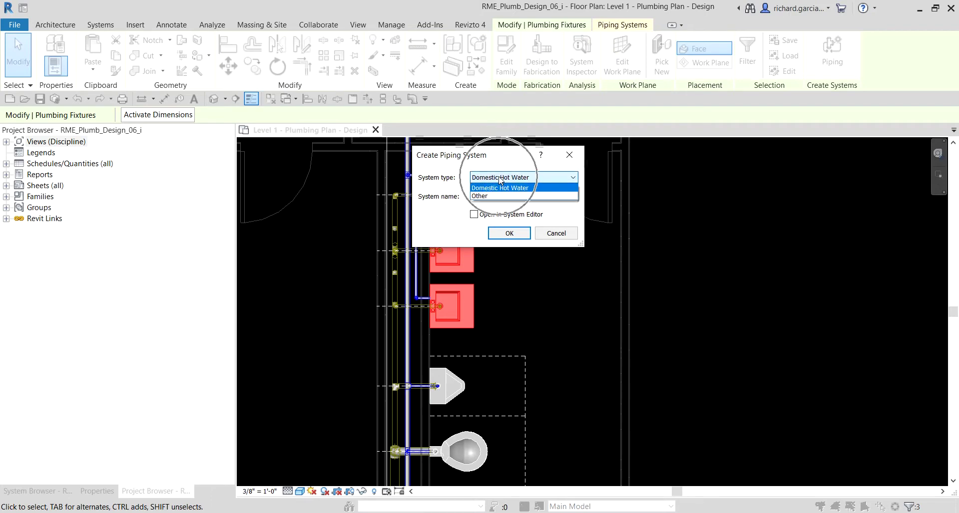
left_click(501, 178)
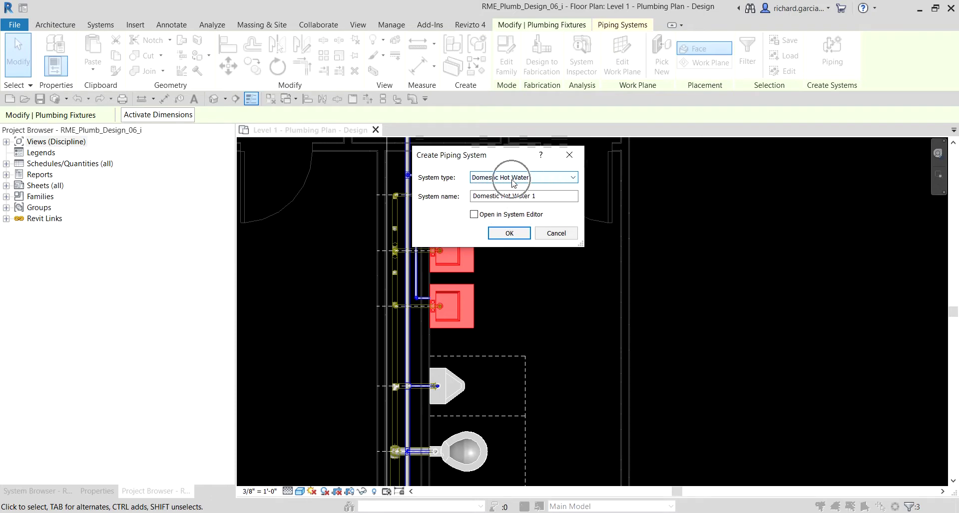
left_click(548, 196)
left_click_drag(547, 196, 437, 193)
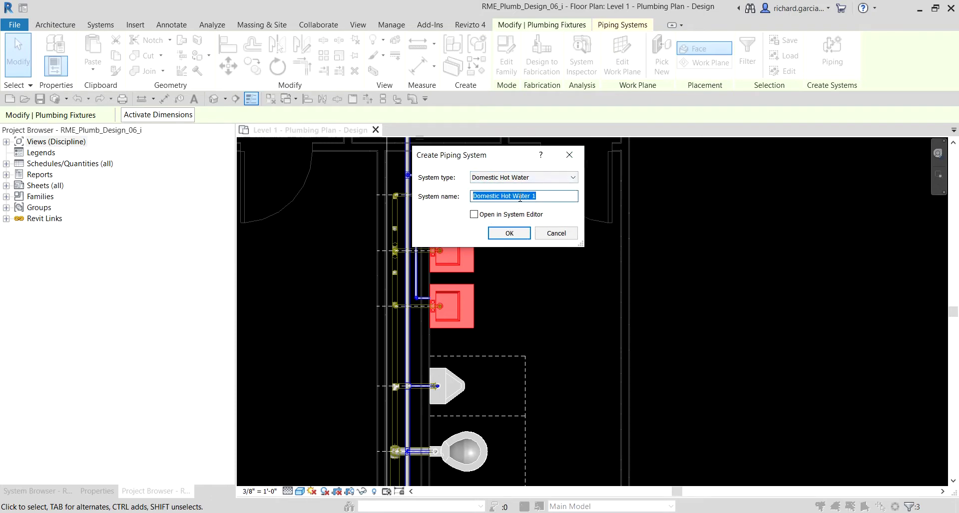
left_click(543, 196)
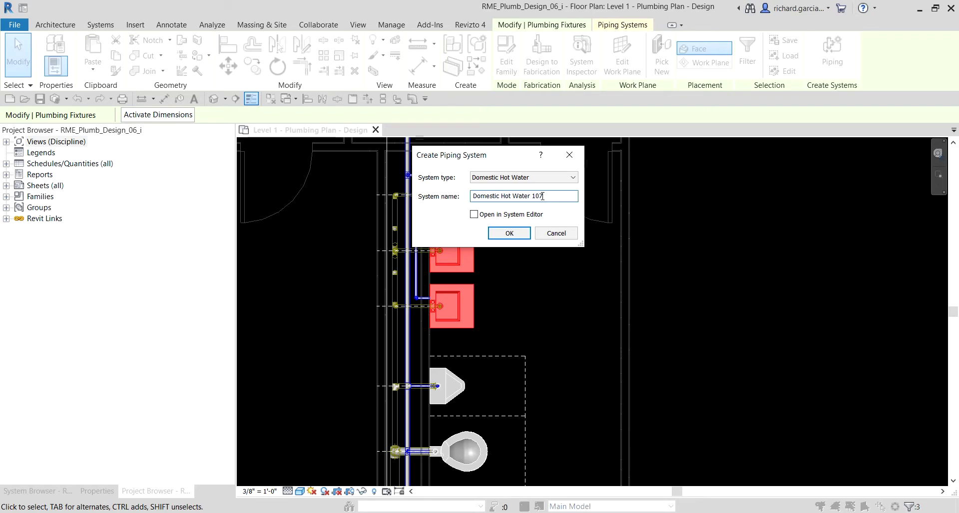
left_click(510, 234)
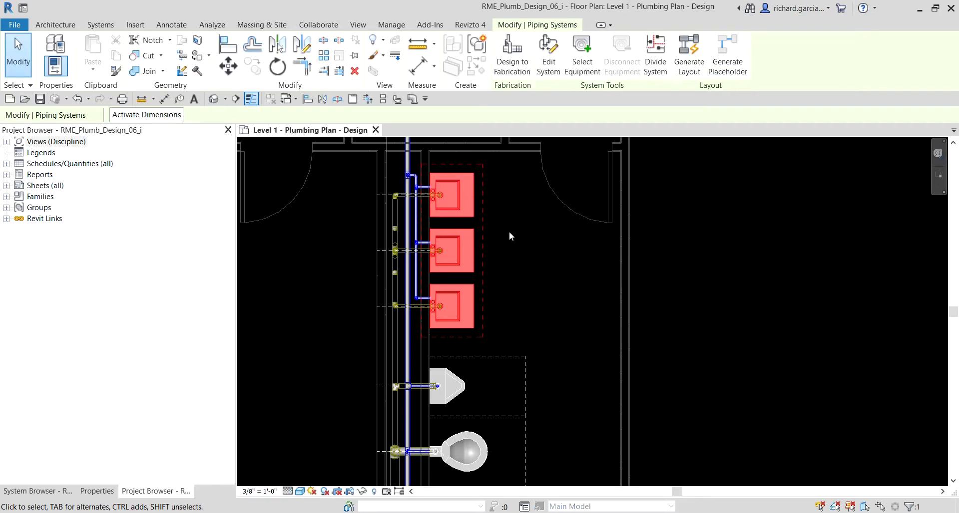
left_click(727, 252)
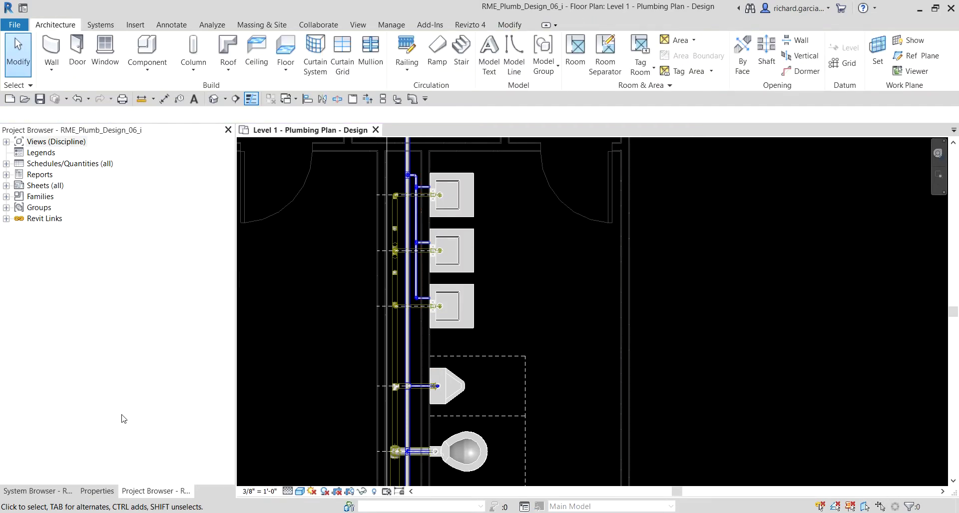
- Examine the project's piping systems, checking which fixtures belong to Domestic Hot Water 107
left_click(37, 491)
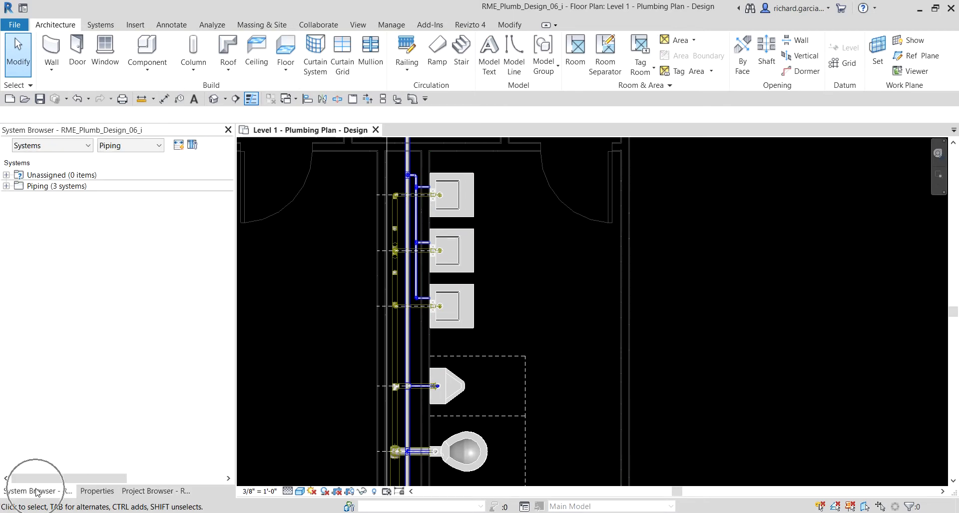
left_click(6, 187)
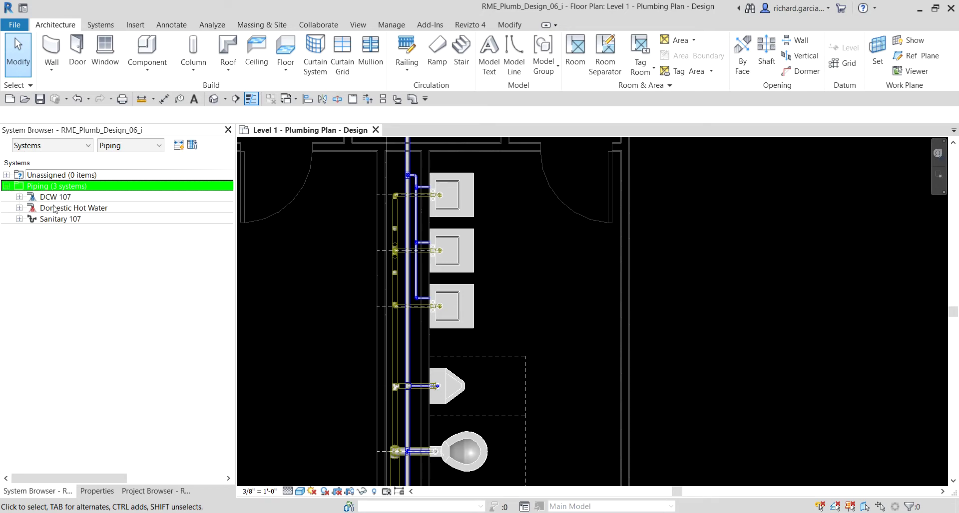
left_click(72, 210)
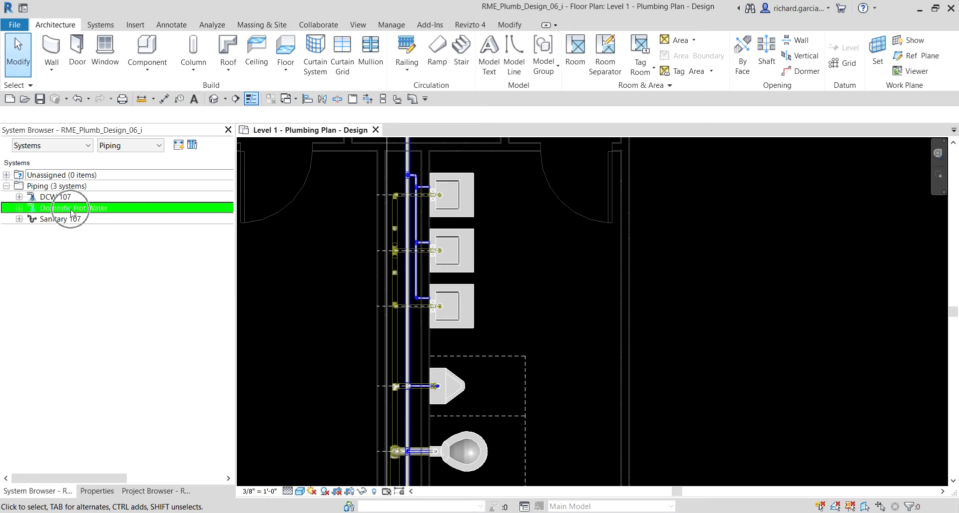
left_click(19, 209)
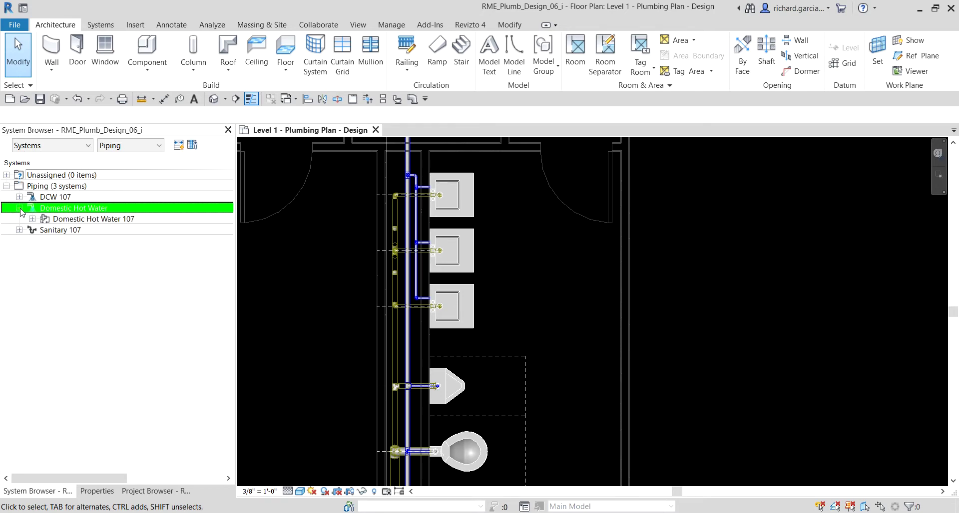
left_click(83, 220)
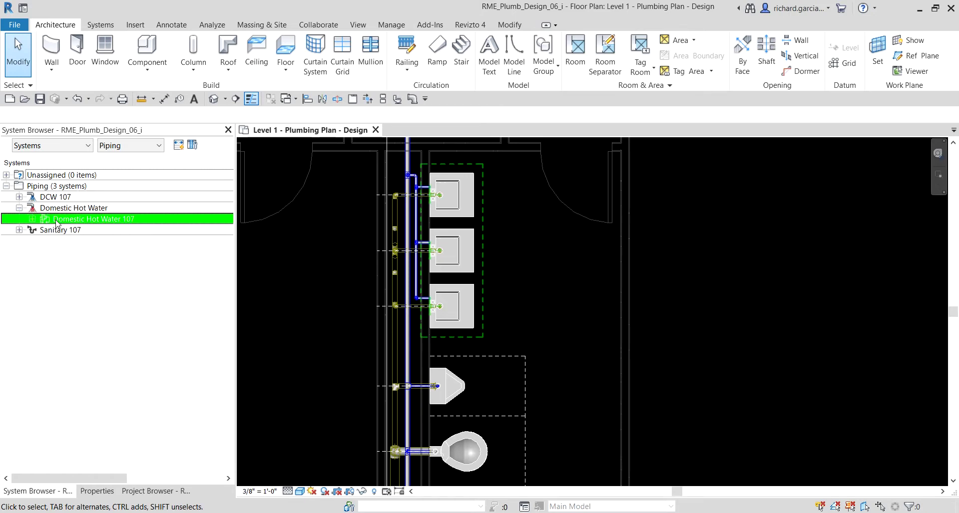
left_click(32, 219)
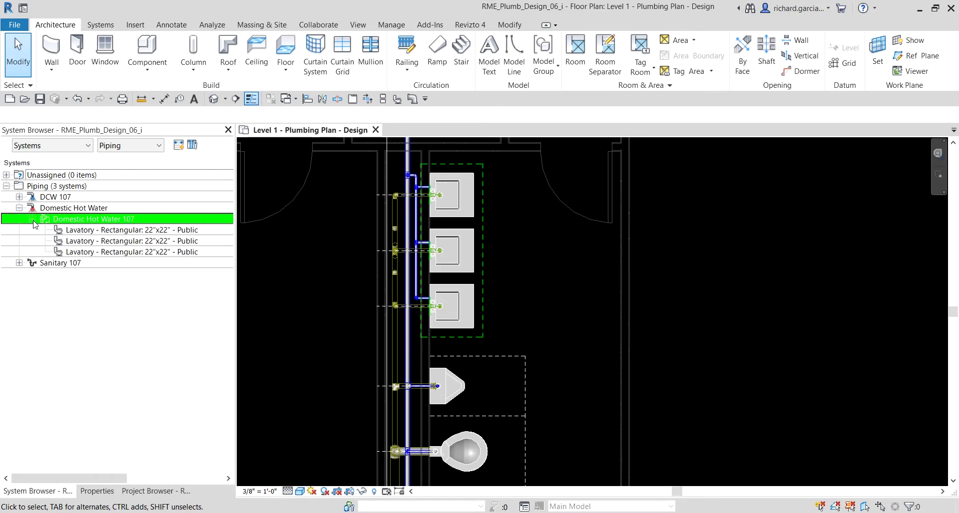
left_click(114, 230)
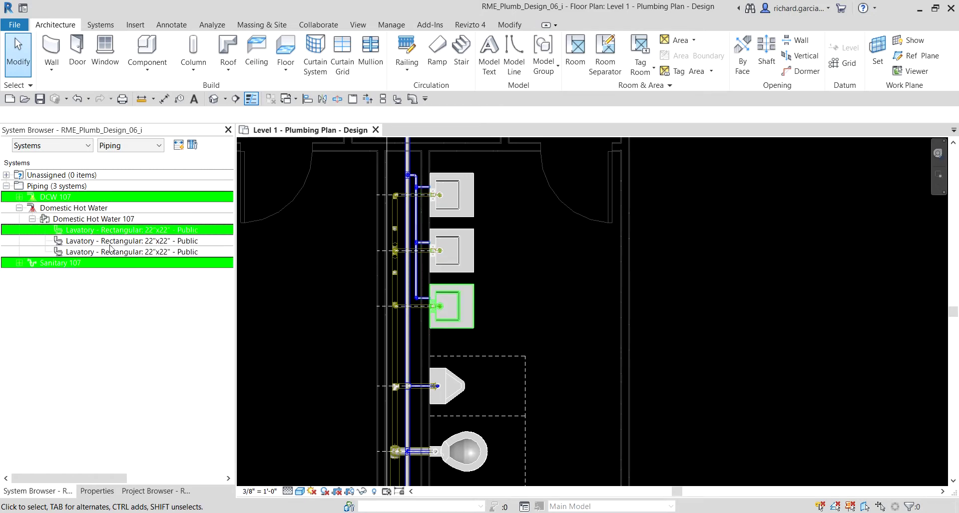
left_click(98, 220)
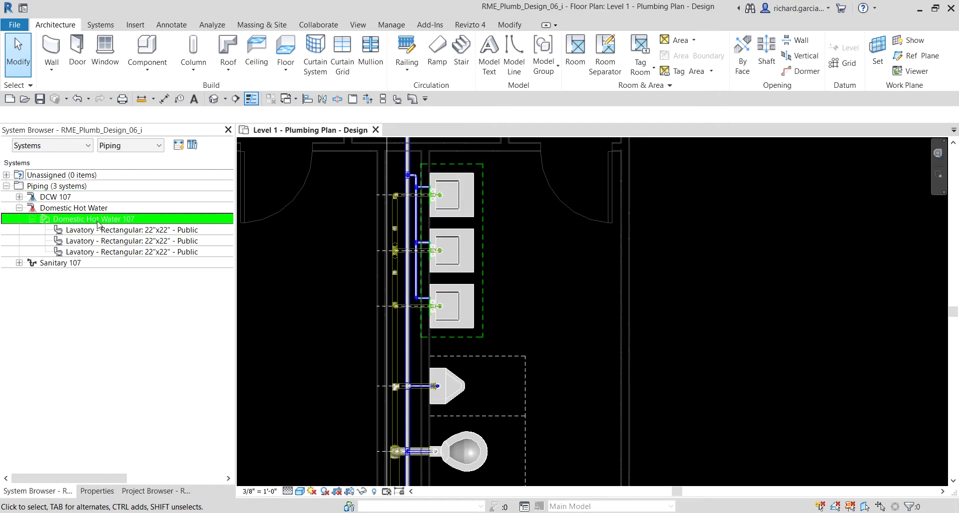
left_click(98, 223)
key("Escape")
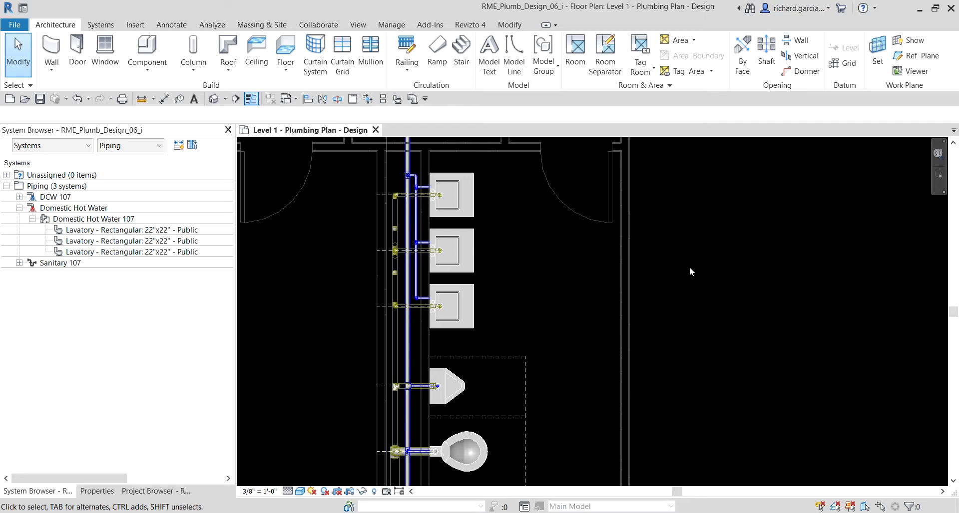
- Place a 0.6 Gallon Water Heater - Tankless on the west wall face of the room north of the lavatories, about 3' from the first lavatory's centerline
scroll(535, 304, "down", 2)
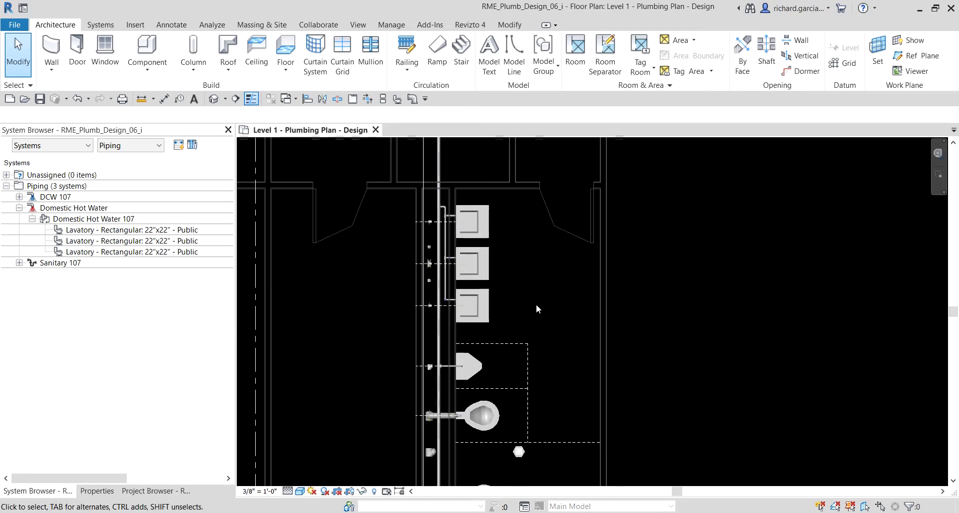
middle_click_drag(536, 304, 553, 429)
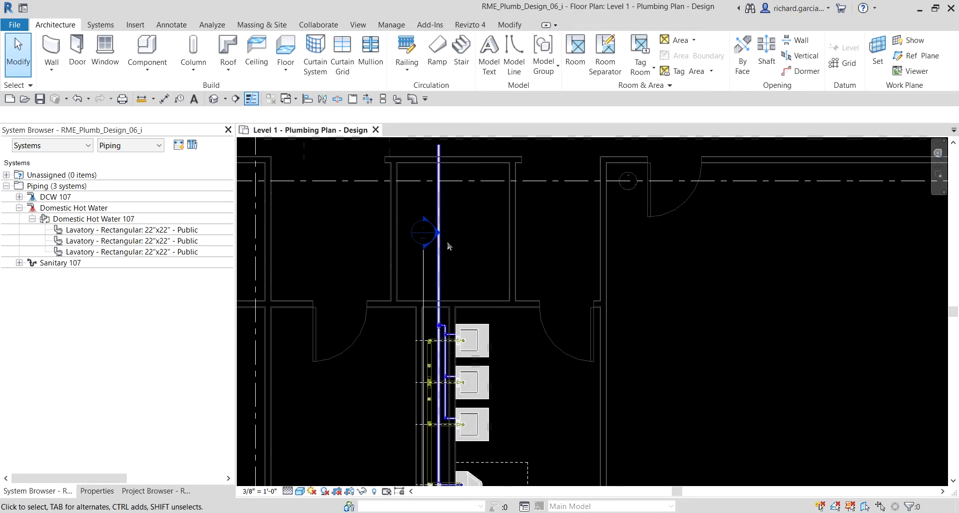
left_click(107, 26)
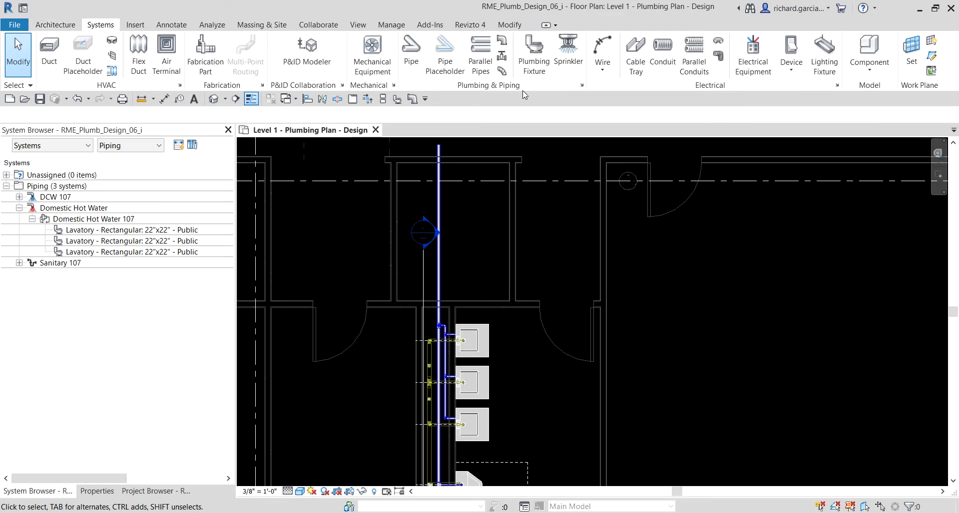
left_click(375, 52)
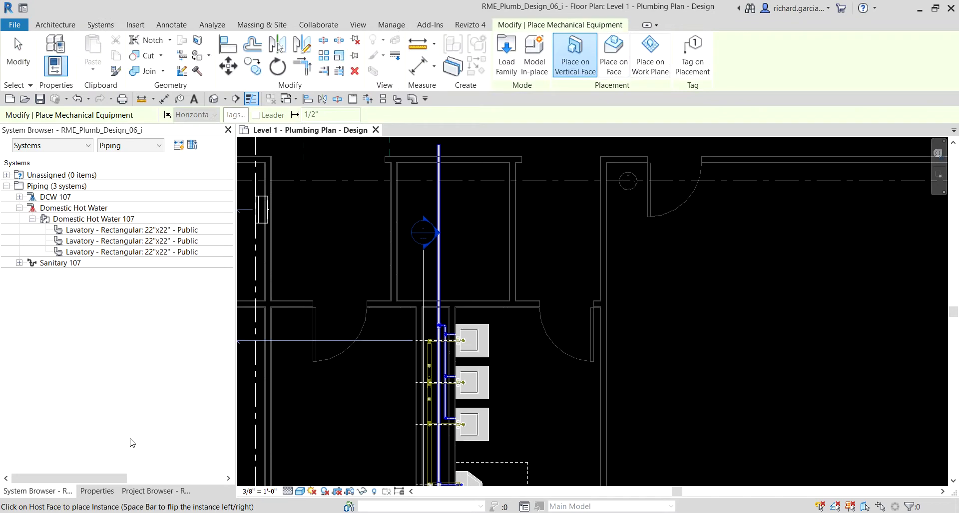
left_click(97, 492)
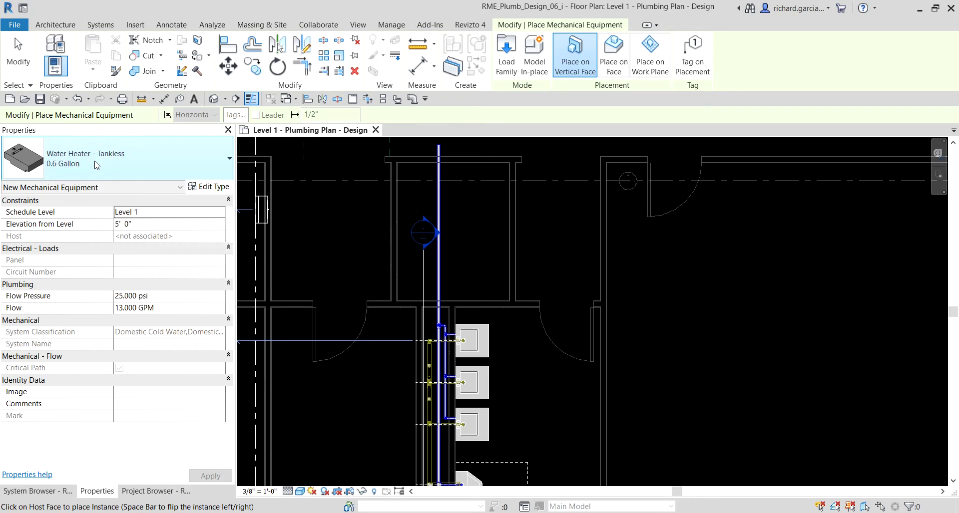
scroll(468, 268, "up", 4)
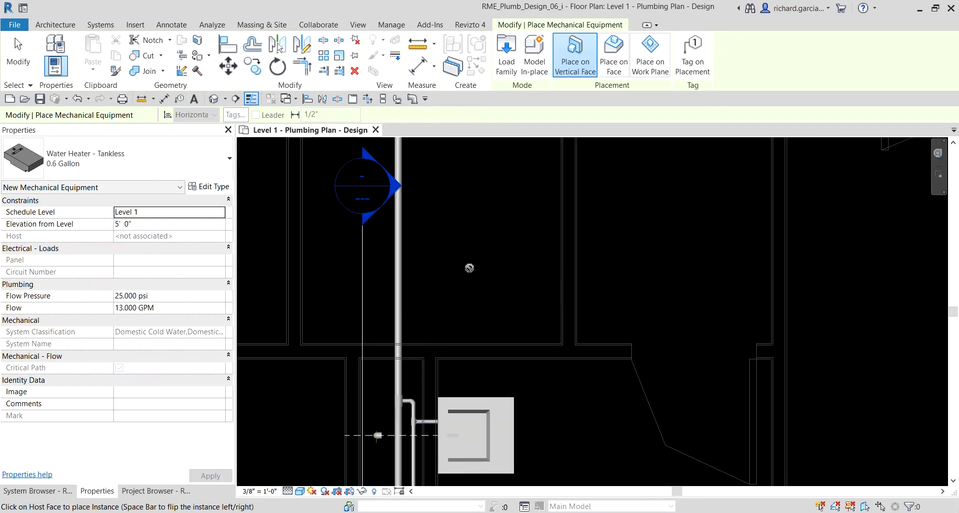
middle_click_drag(424, 276, 454, 278)
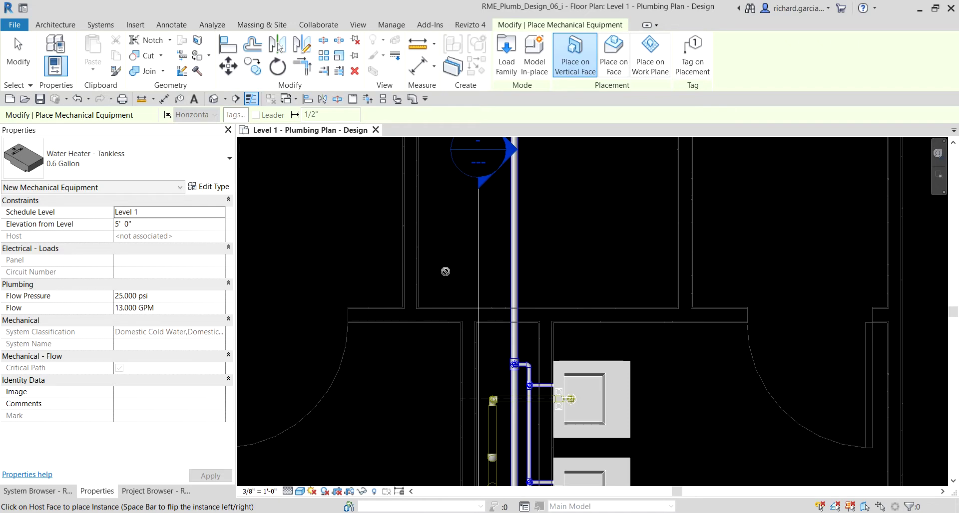
scroll(445, 271, "up", 2)
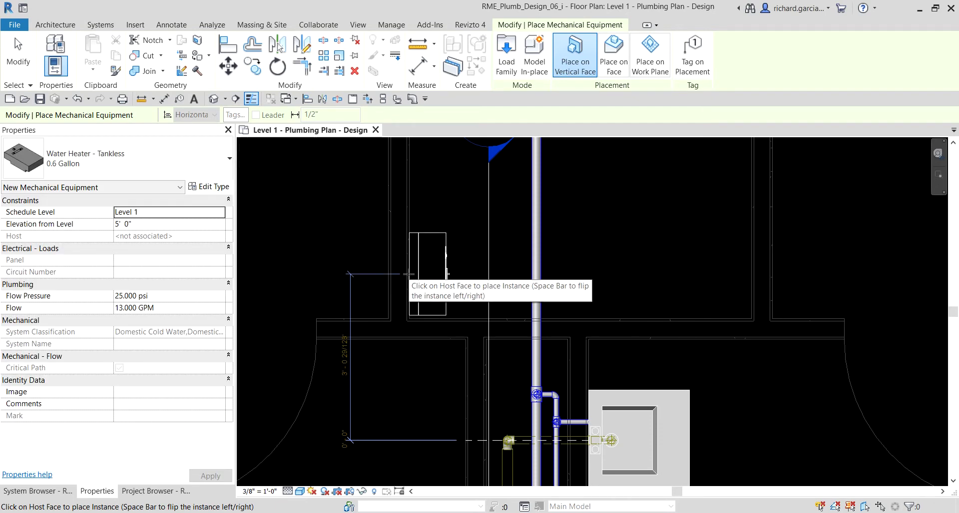
left_click(408, 275)
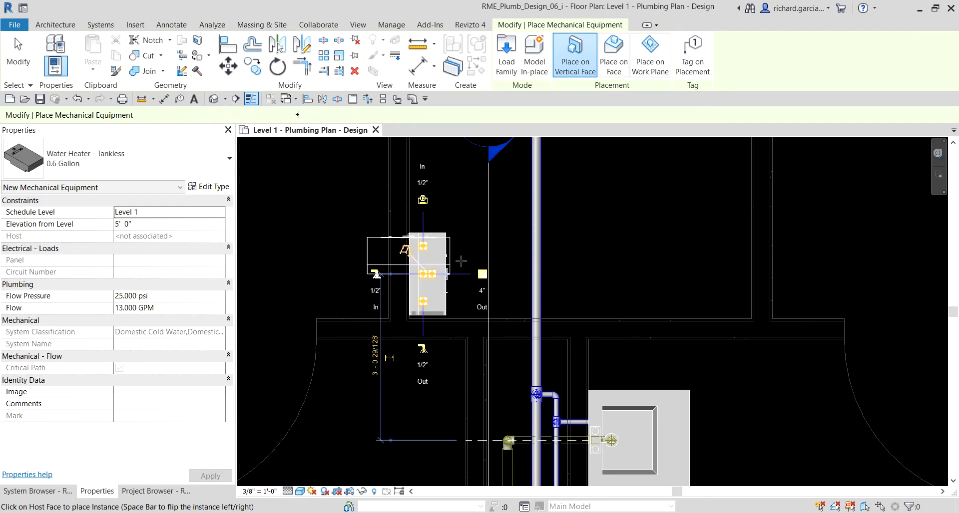
left_click(21, 67)
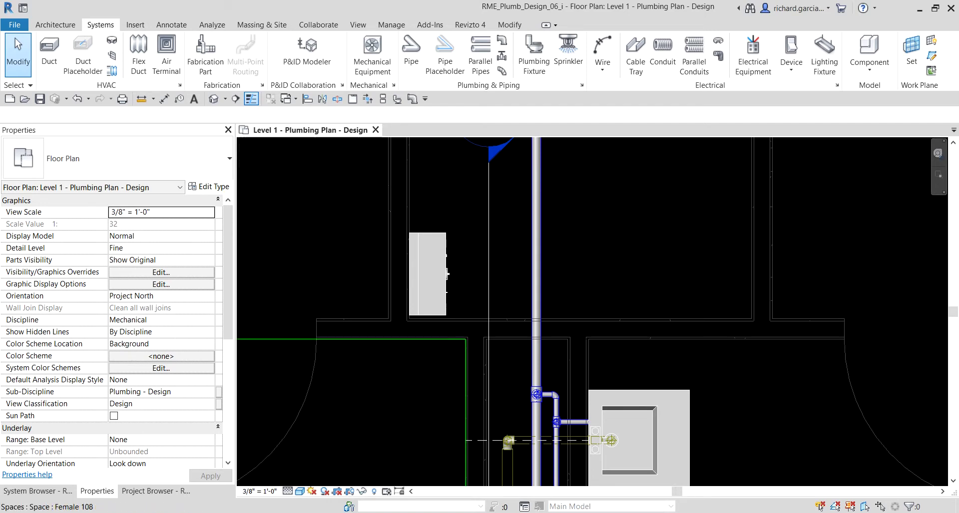
- Examine the tankless water heater's connections among the unassigned piping items in the System Browser
left_click(39, 492)
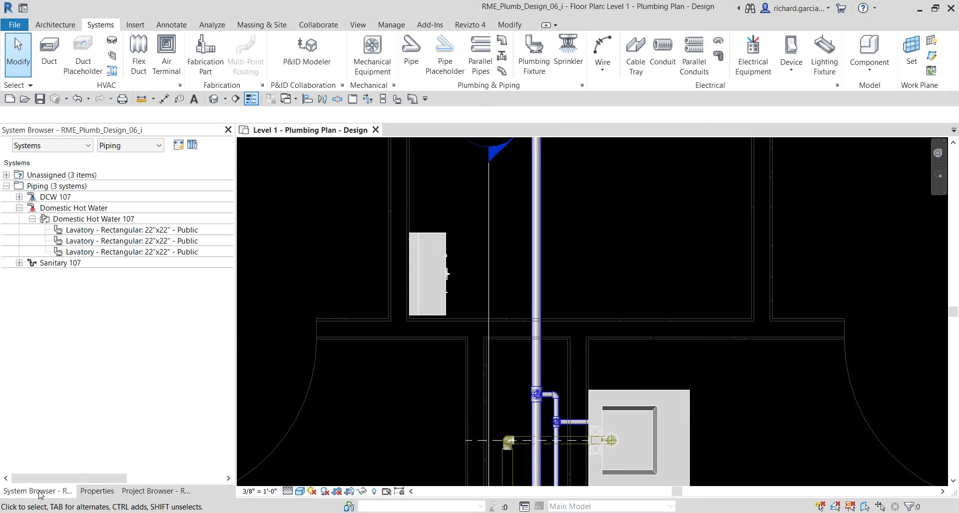
left_click(442, 241)
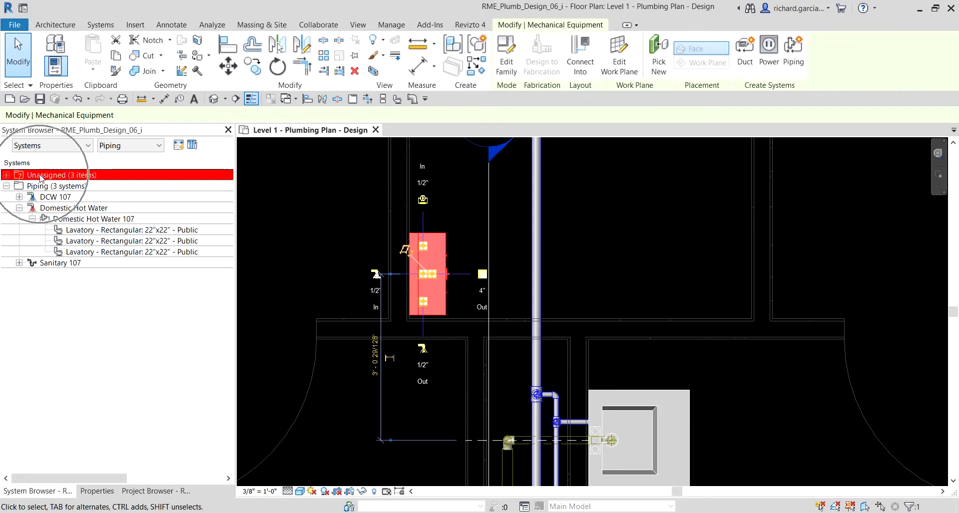
left_click(6, 175)
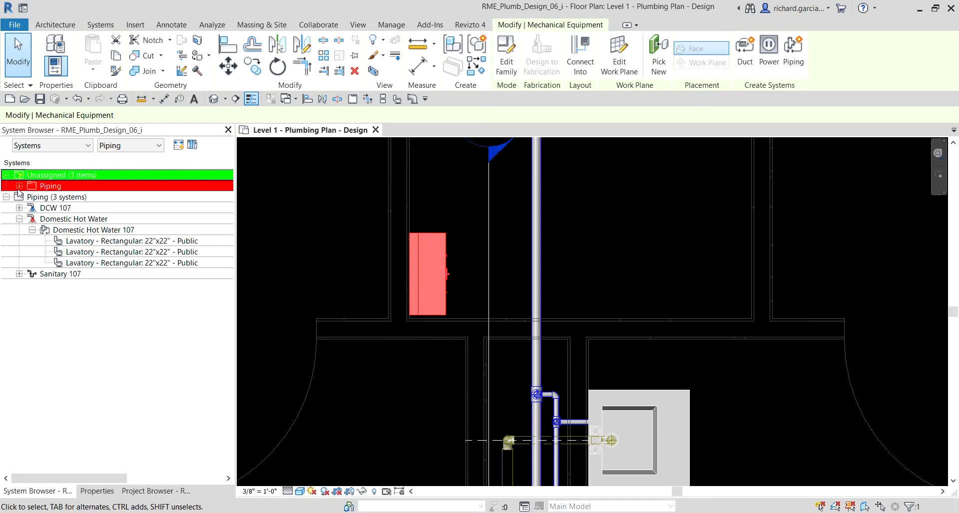
left_click(18, 187)
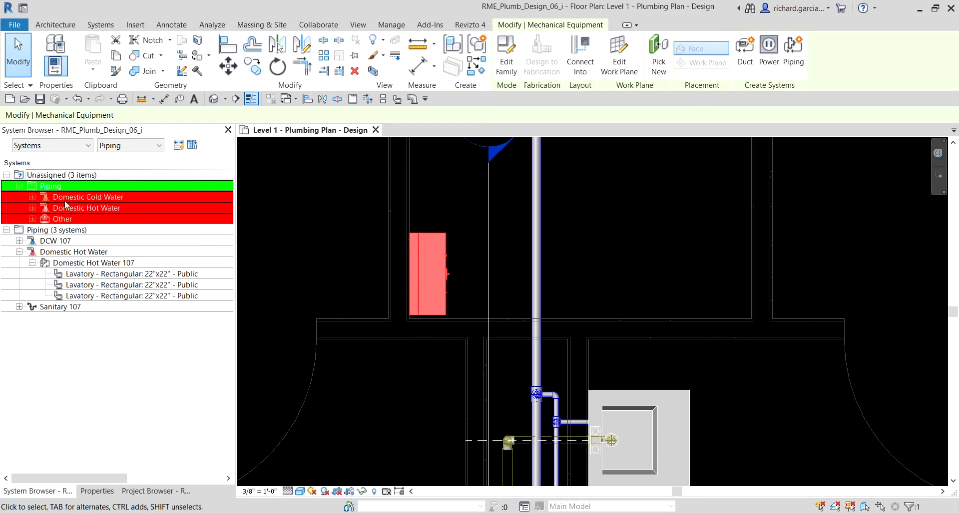
key("ctrl")
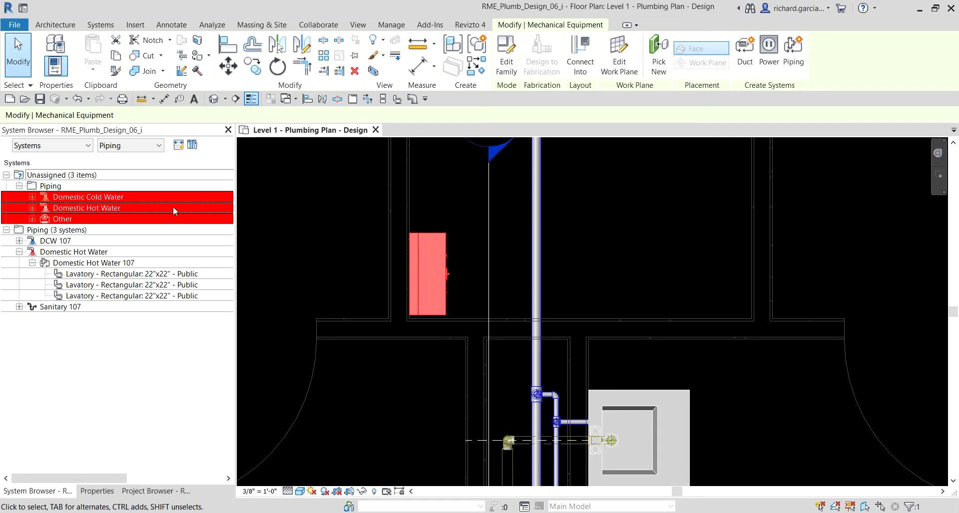
scroll(599, 268, "down", 2)
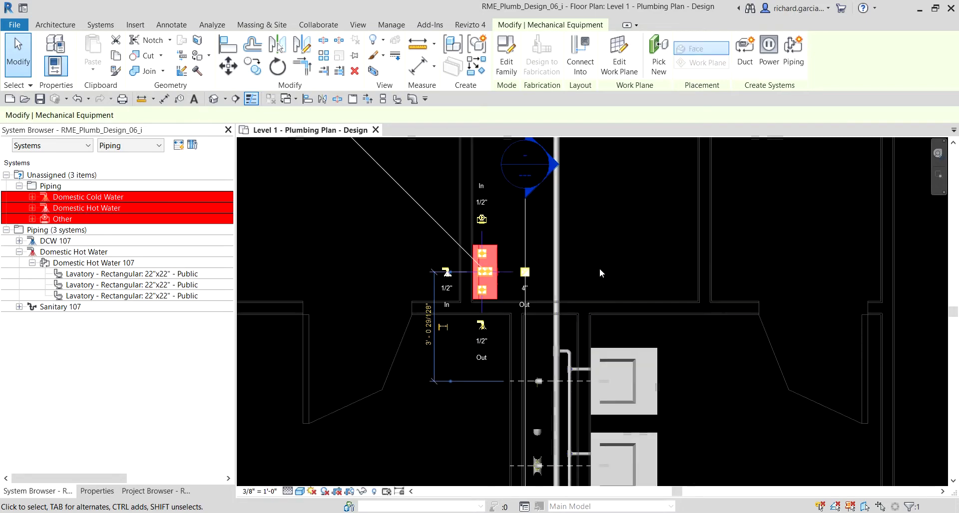
left_click(698, 366)
- Edit the DCW 107 piping system through the northernmost lavatory and add the tankless water heater to it
middle_click_drag(713, 382, 660, 308)
scroll(595, 301, "down", 1)
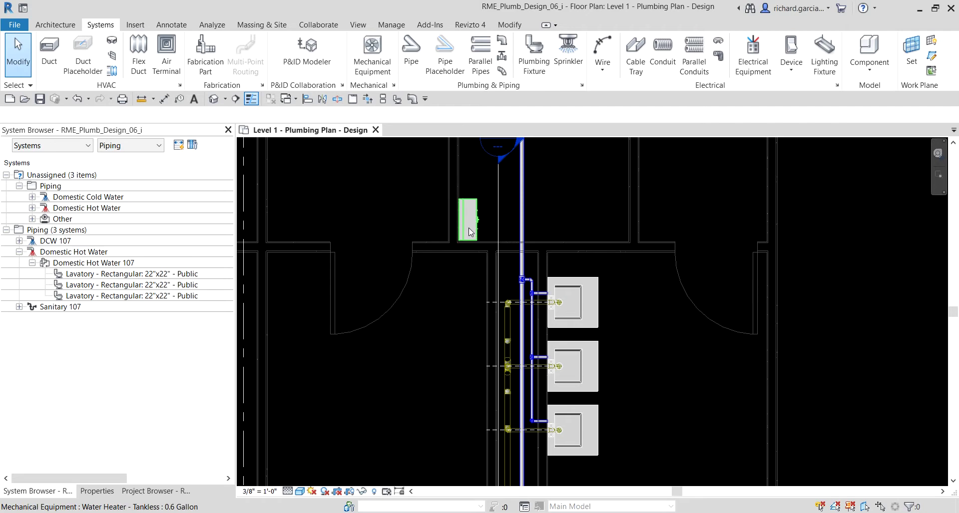
left_click(598, 279)
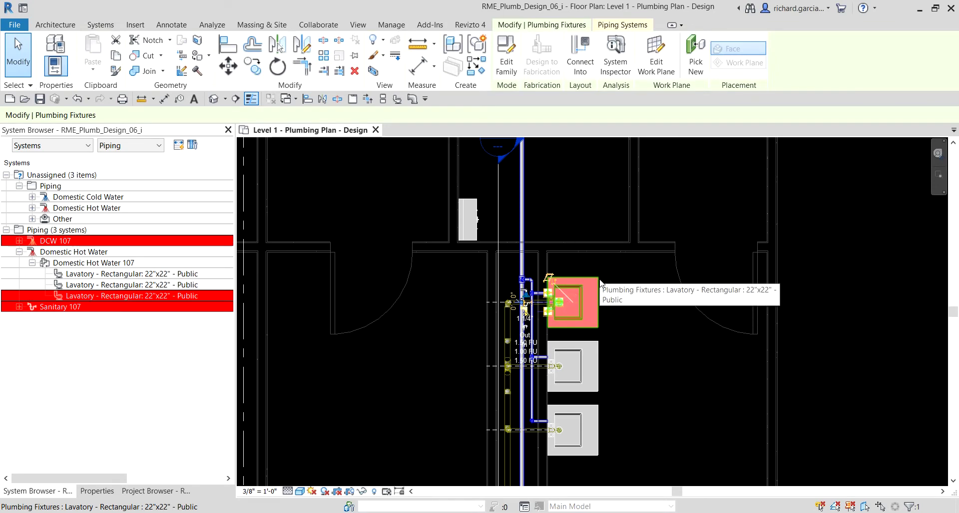
left_click(426, 323)
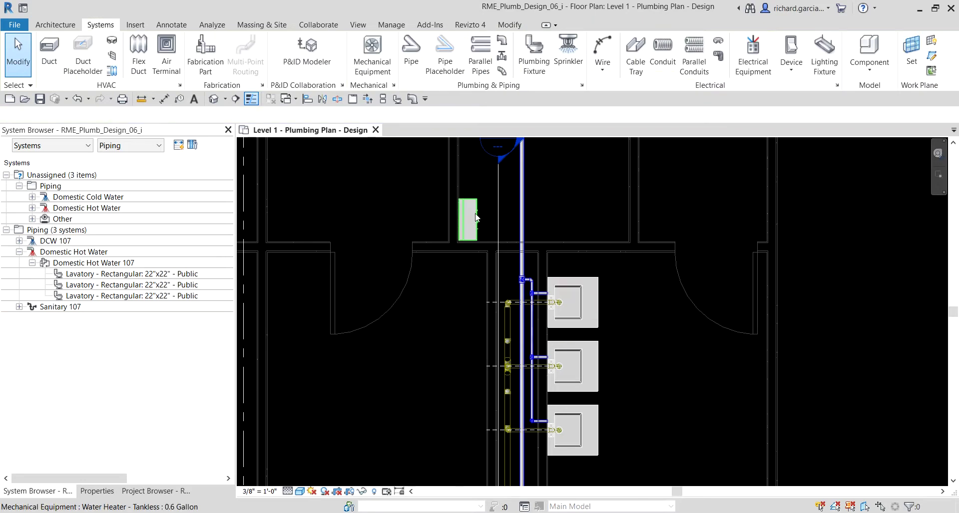
left_click(598, 278)
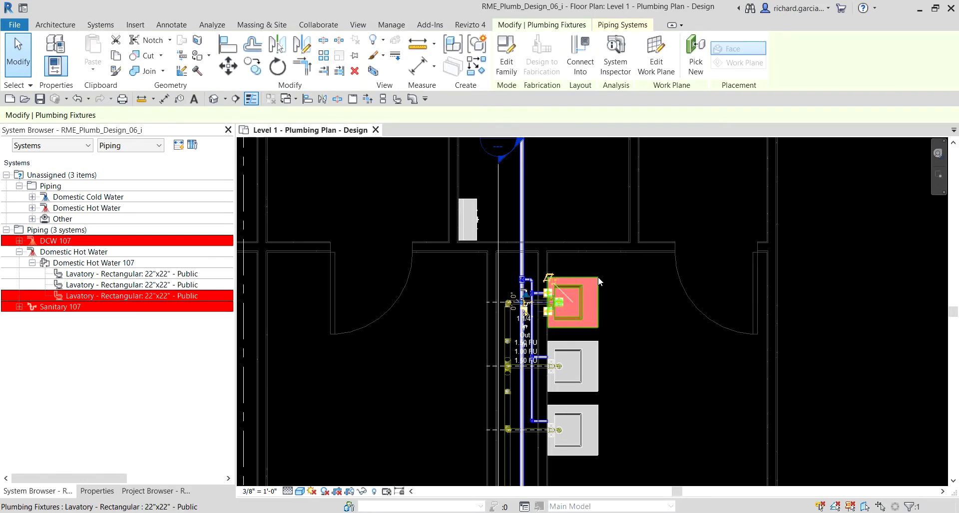
left_click(628, 27)
left_click(629, 27)
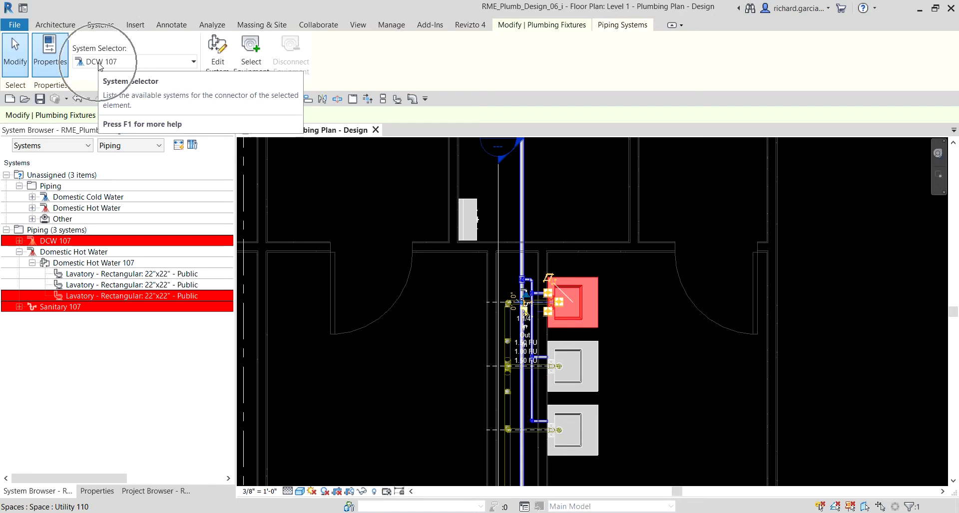
left_click(218, 55)
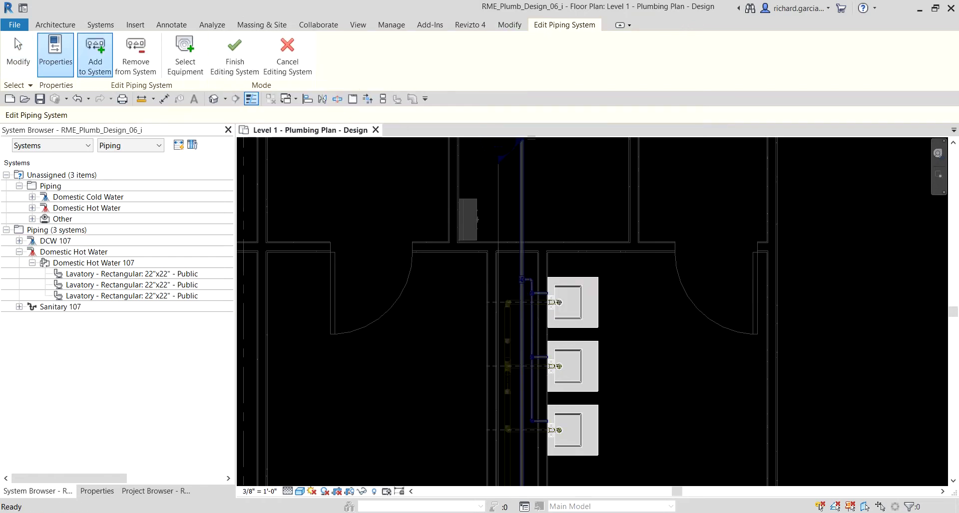
left_click(96, 62)
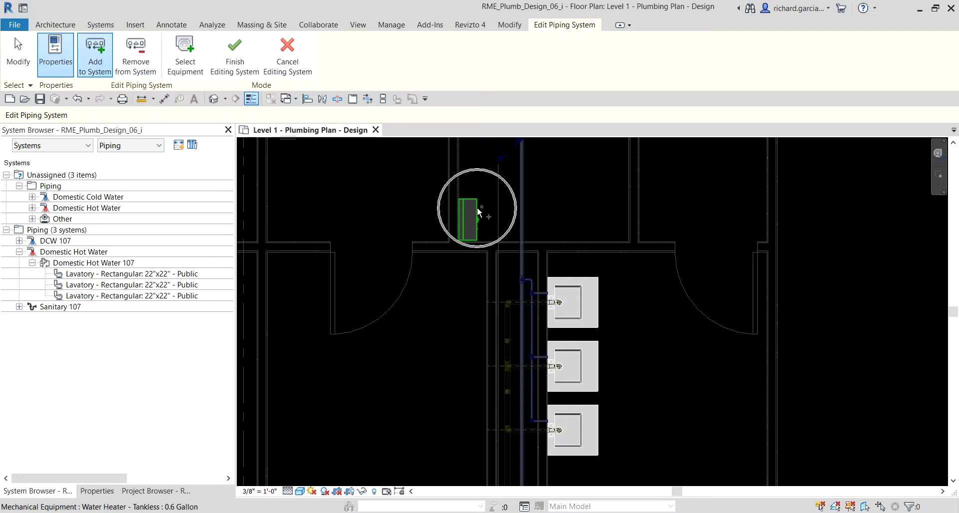
left_click(469, 220)
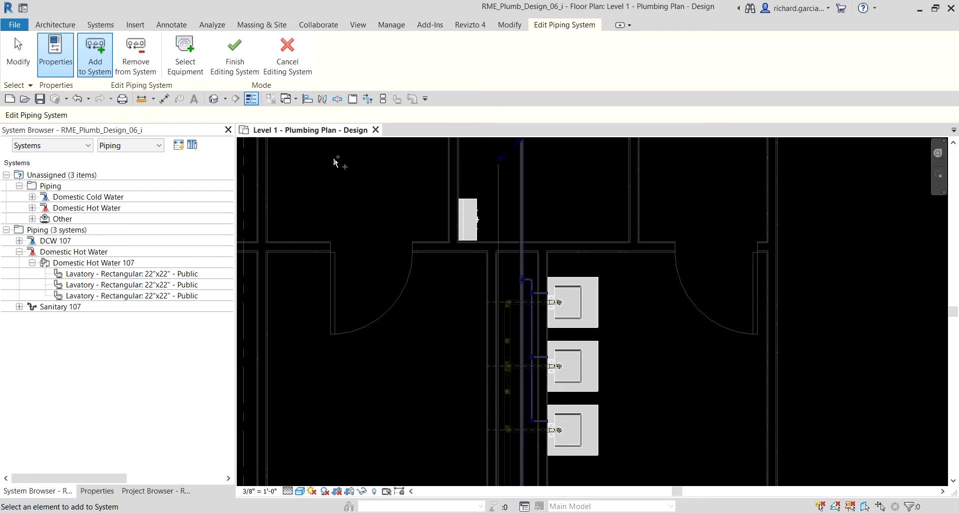
left_click(232, 56)
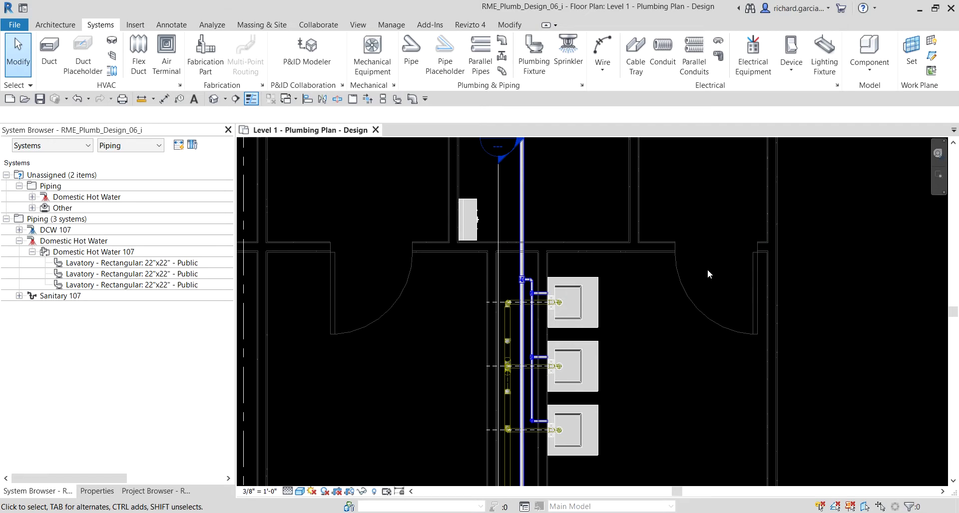
- Examine the members of the DCW 107 system in the System Browser, checking for the tankless water heater
left_click(54, 230)
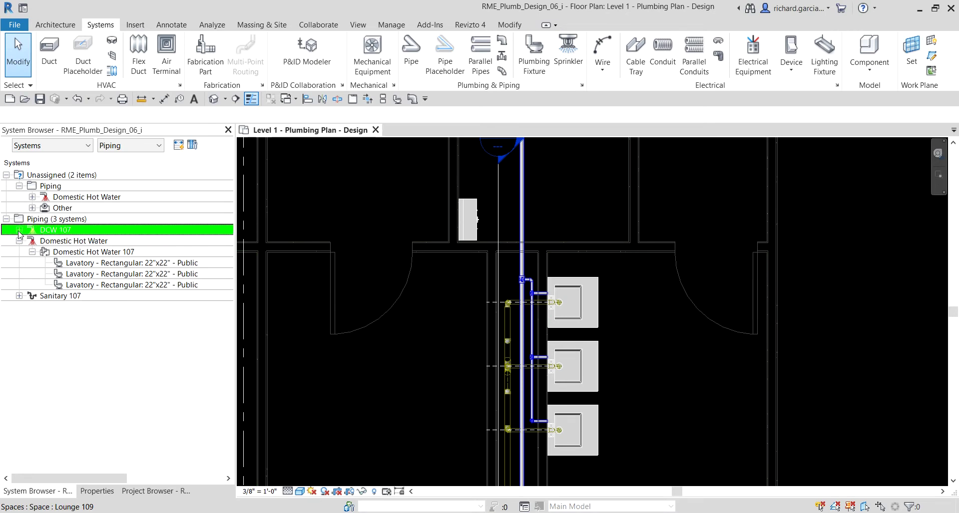
left_click(19, 230)
left_click(31, 241)
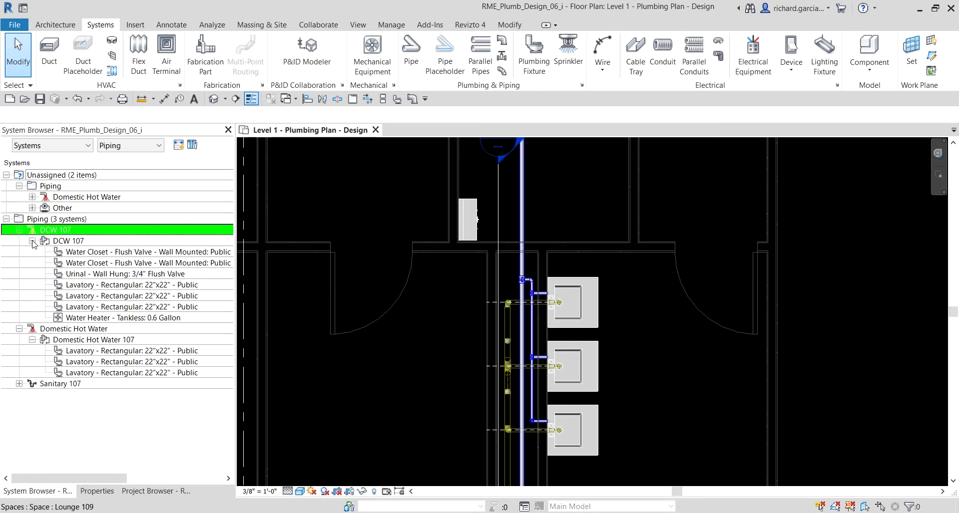
left_click(34, 243)
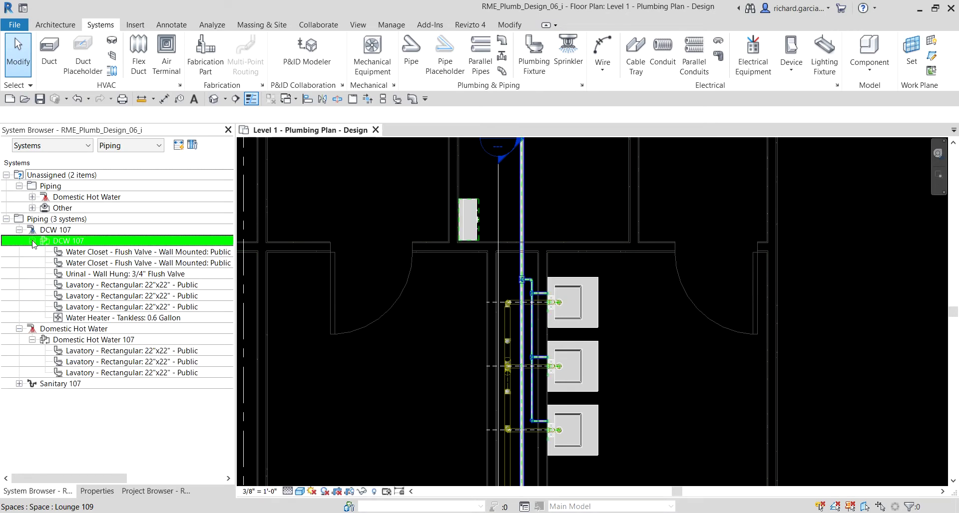
left_click(92, 318)
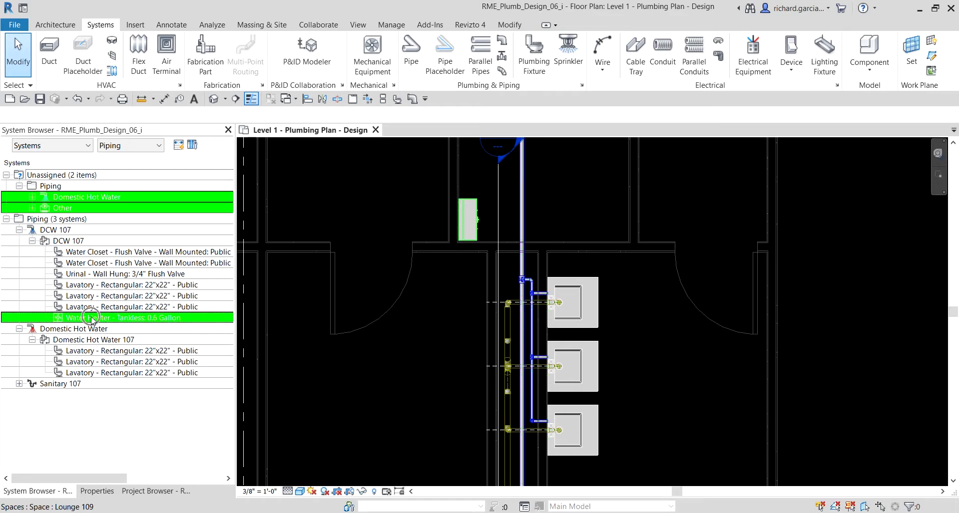
left_click(70, 241)
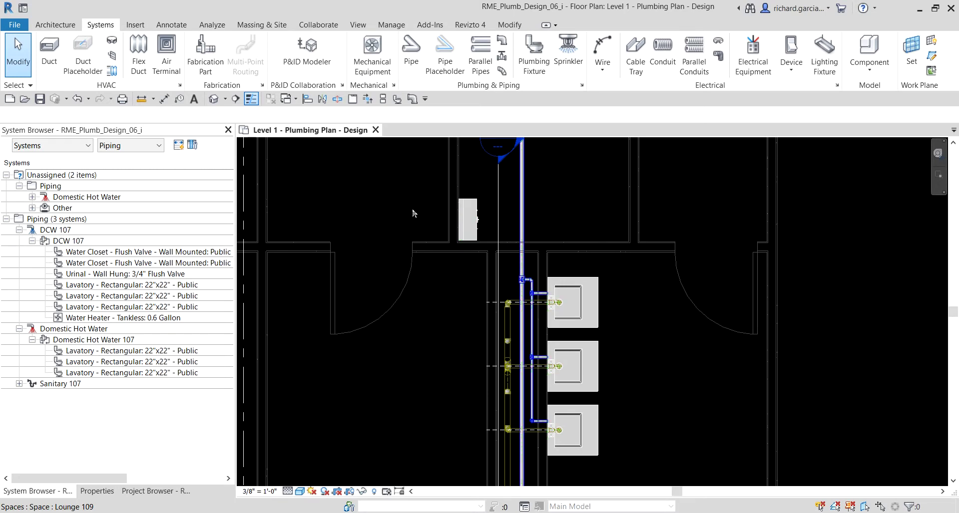
- Start drawing a pipe from the tankless water heater's 1/2" domestic cold water inlet connector
left_click(473, 207)
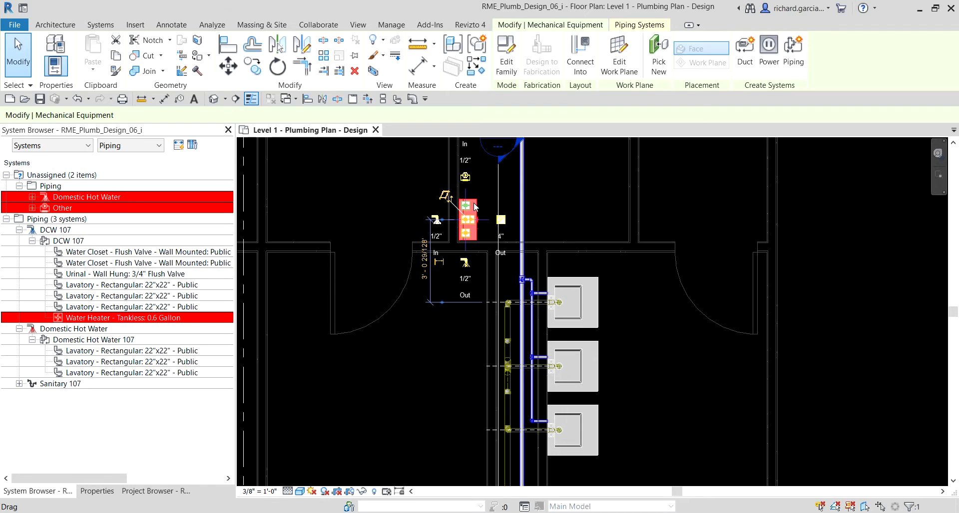
scroll(473, 214, "up", 2)
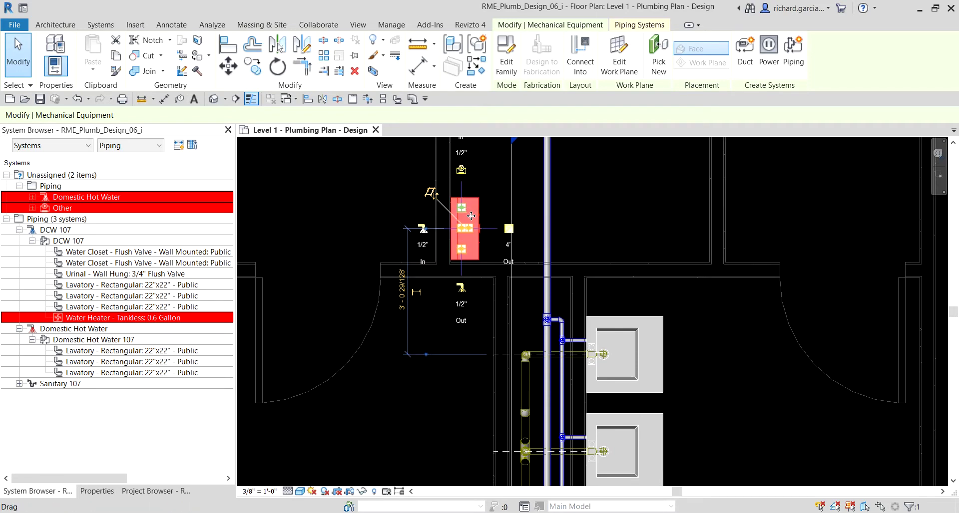
scroll(472, 216, "up", 2)
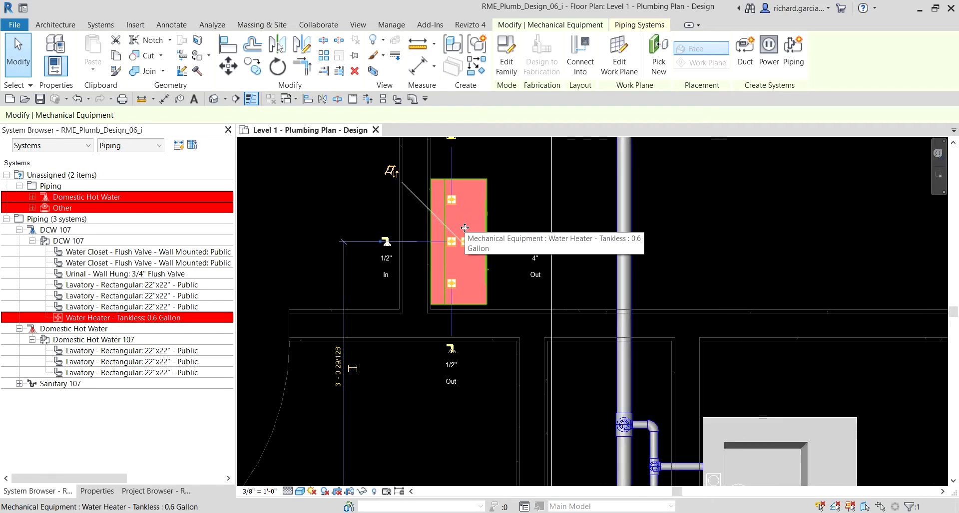
scroll(466, 229, "up", 1)
scroll(465, 227, "up", 1)
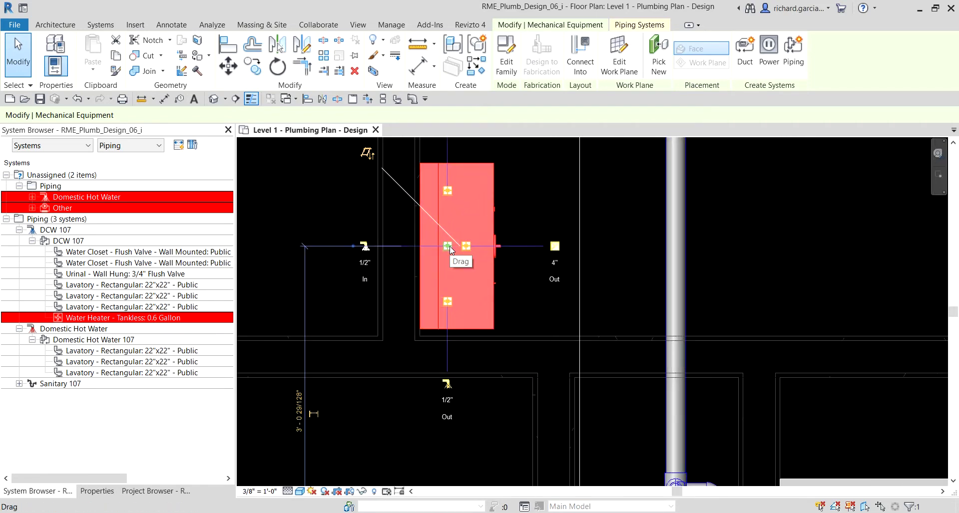
left_click_drag(449, 247, 450, 248)
left_click_drag(370, 283, 241, 419)
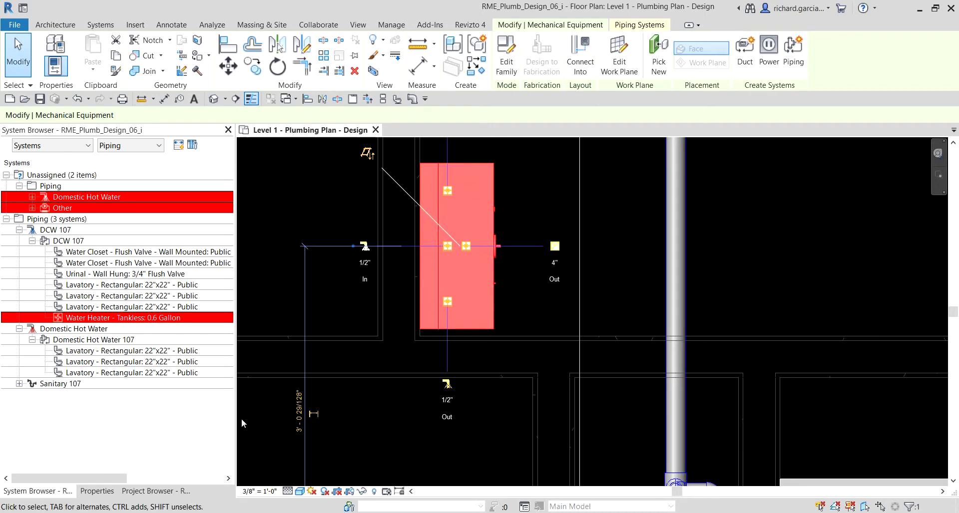
left_click(95, 492)
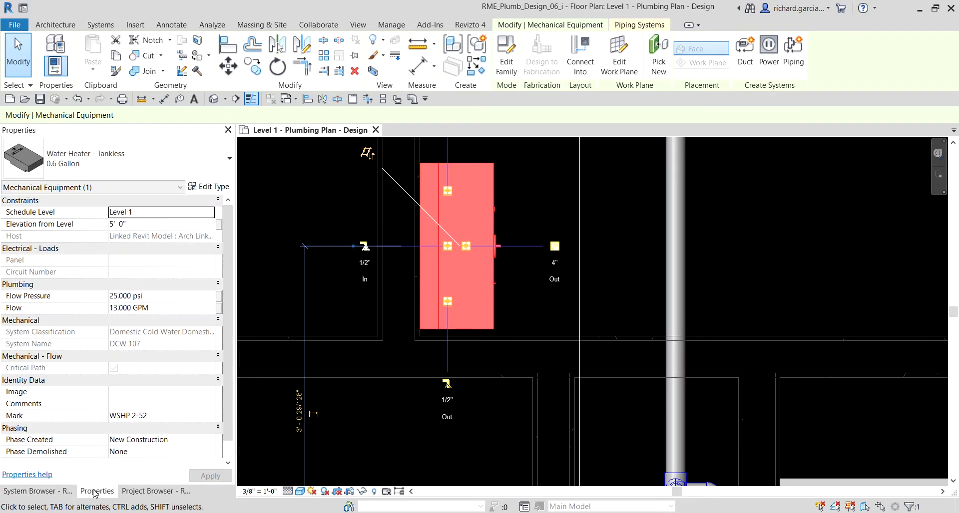
left_click_drag(446, 248, 445, 247)
right_click(445, 247)
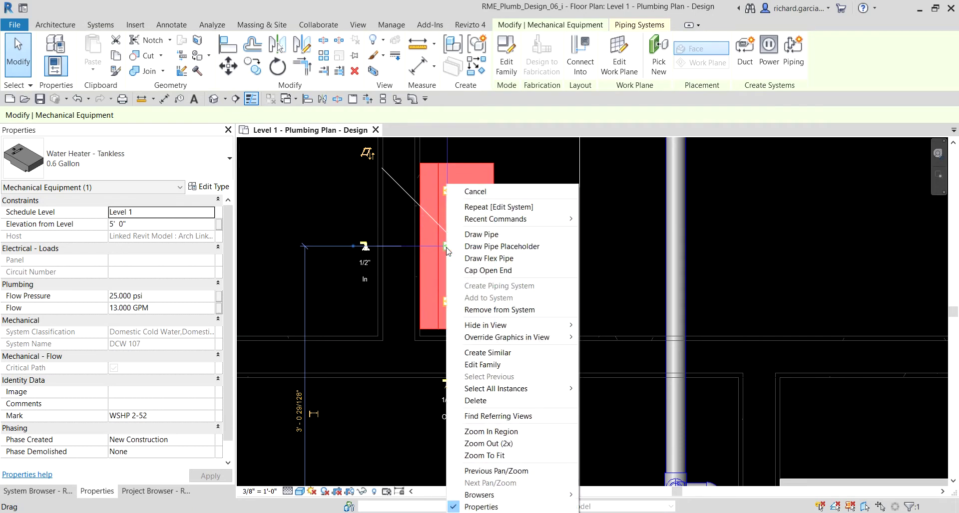
left_click(487, 235)
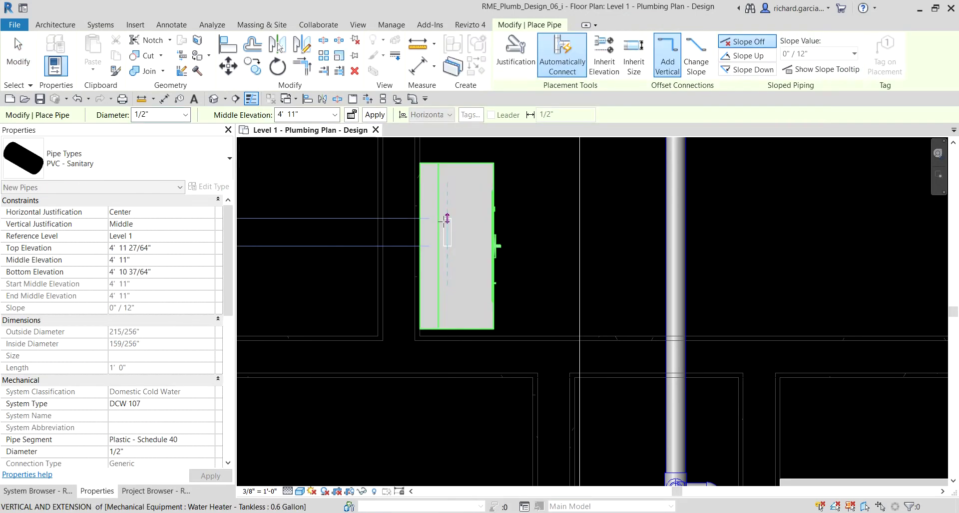
- Set the new pipe to type Water with a 1" diameter and a middle elevation of 4' 6"
left_click(573, 79)
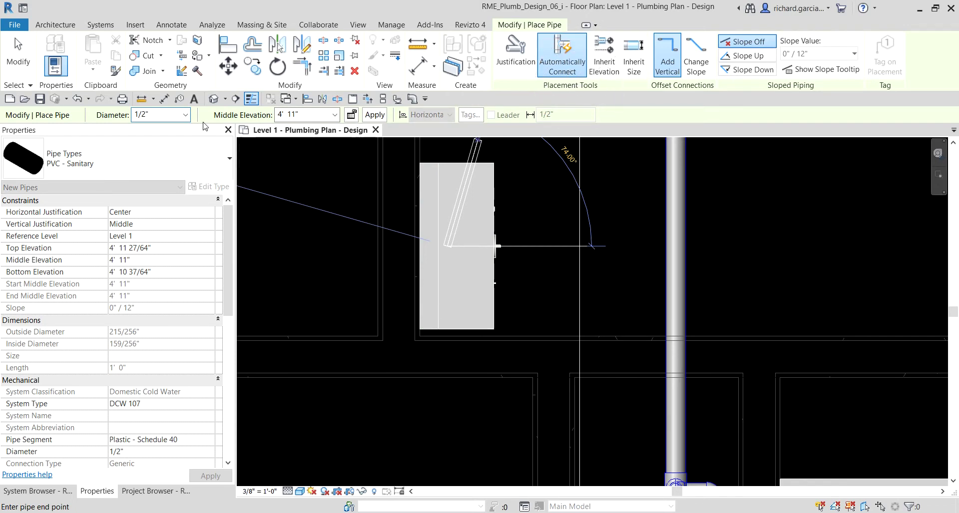
left_click(144, 158)
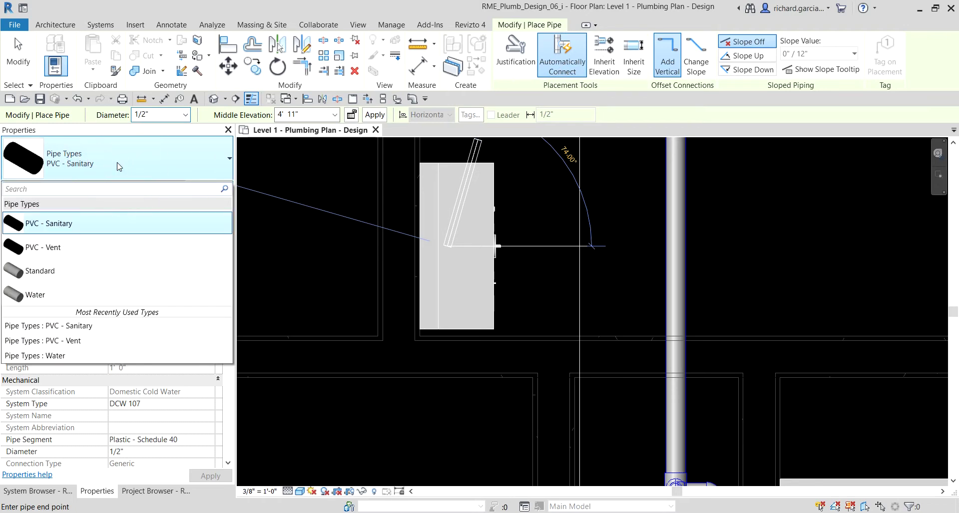
mouse_move(70, 299)
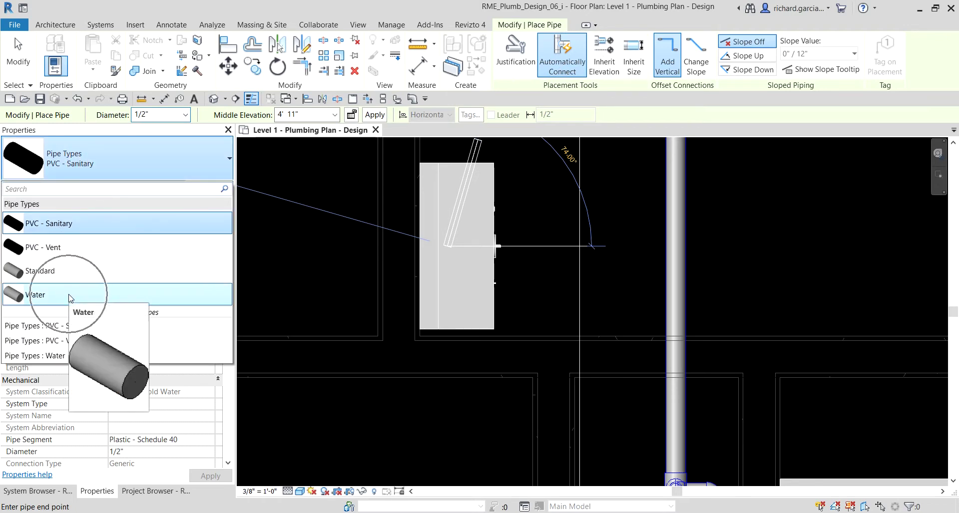
left_click(70, 295)
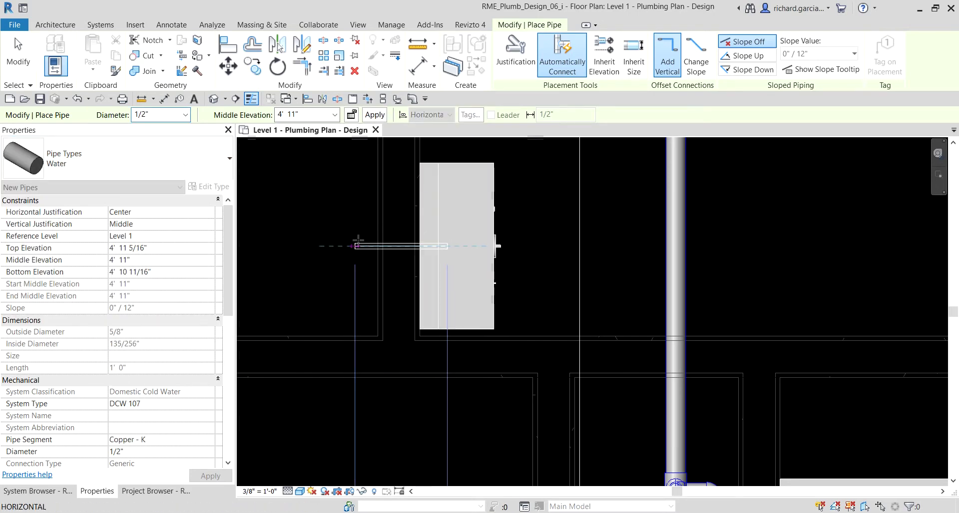
left_click(186, 115)
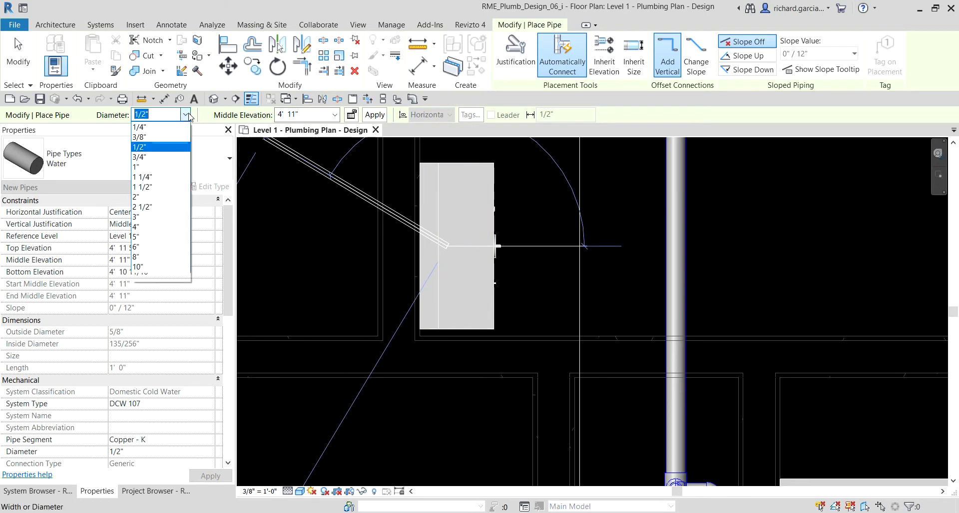
left_click(144, 168)
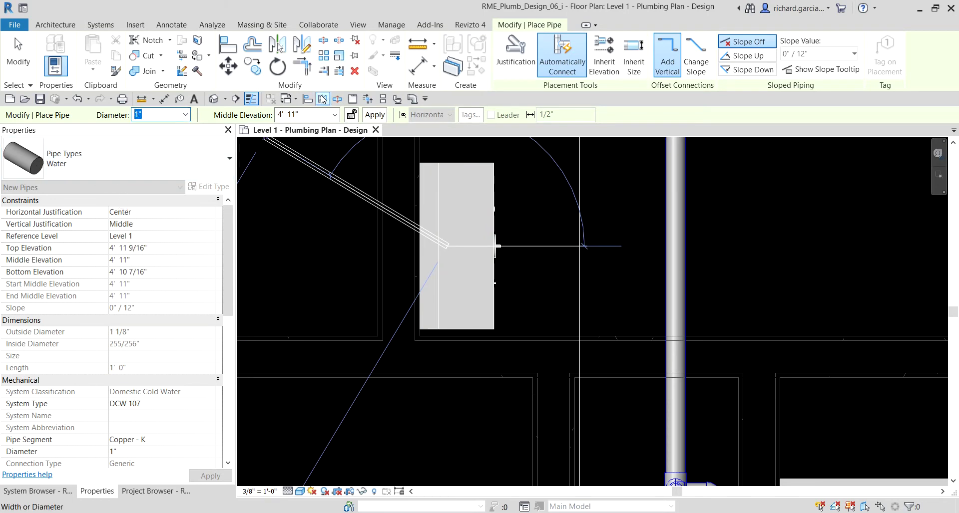
left_click(308, 113)
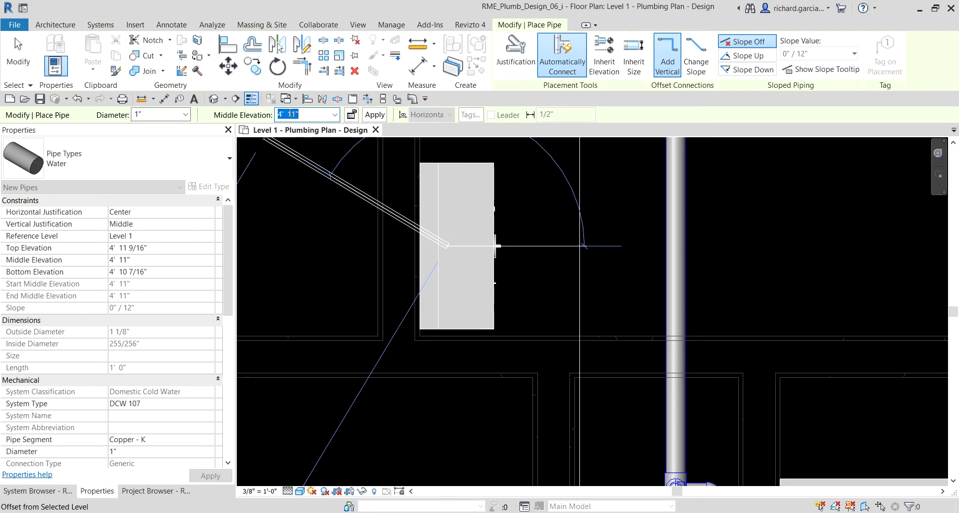
left_click_drag(291, 114, 301, 114)
type("6\"")
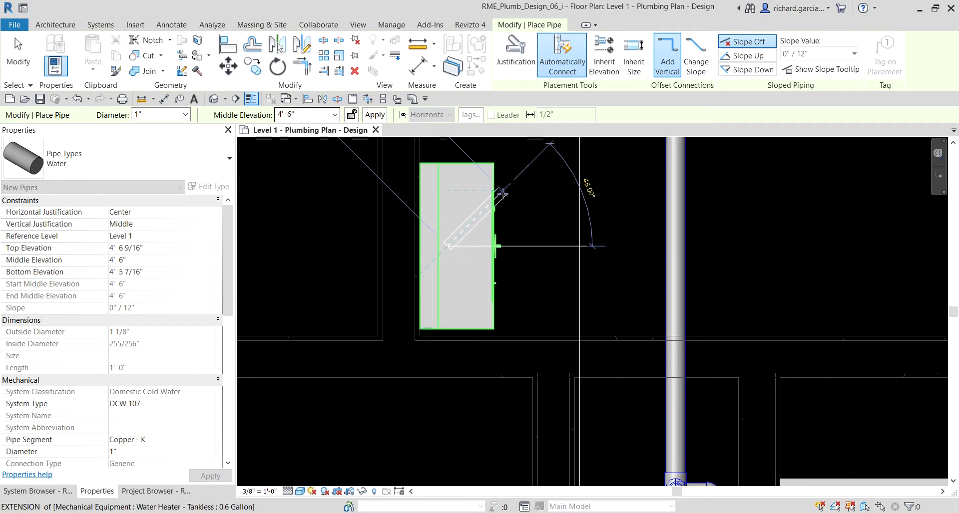
- Draw an unsloped cold water pipe segment 1' 6" long straight north from the tankless water heater
left_click(496, 246)
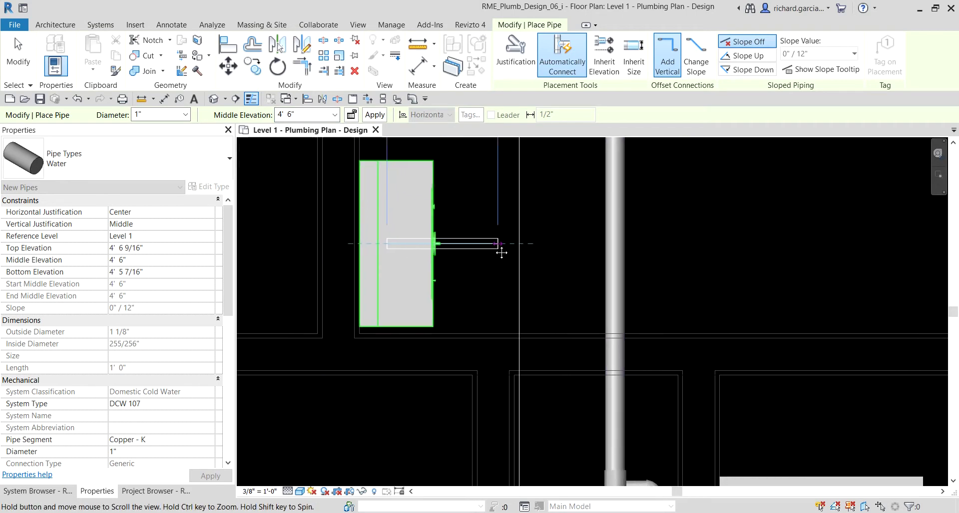
left_click(743, 44)
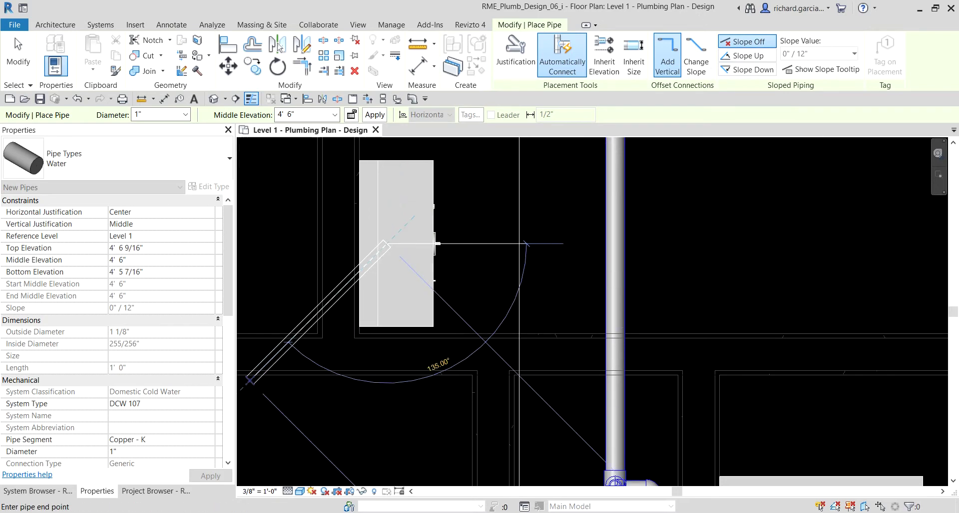
scroll(487, 245, "down", 2)
middle_click_drag(486, 244, 486, 339)
middle_click_drag(428, 250, 428, 307)
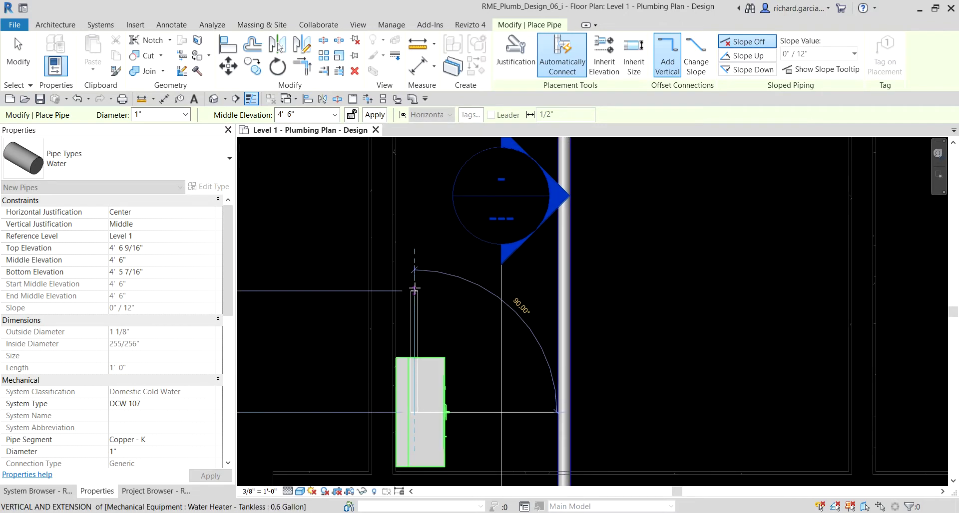
scroll(414, 290, "down", 3)
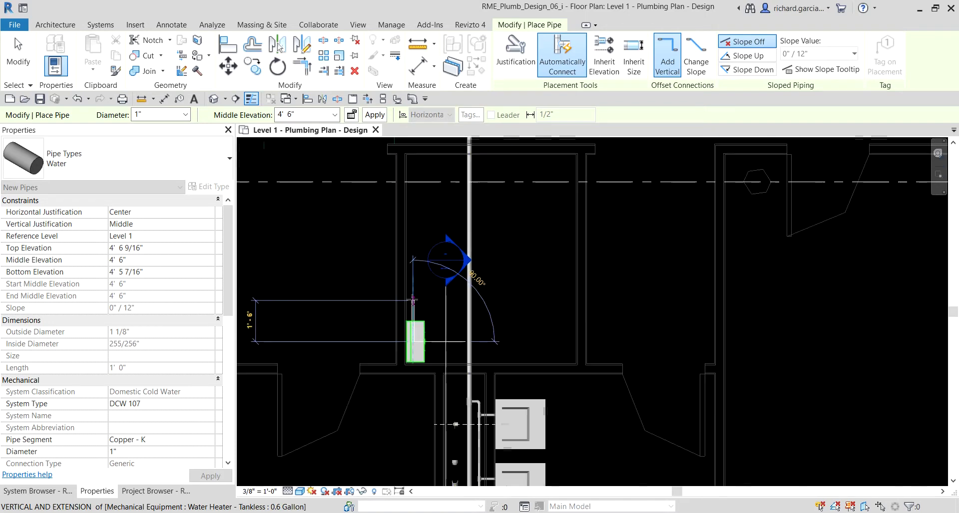
middle_click_drag(414, 298, 465, 358)
type("1")
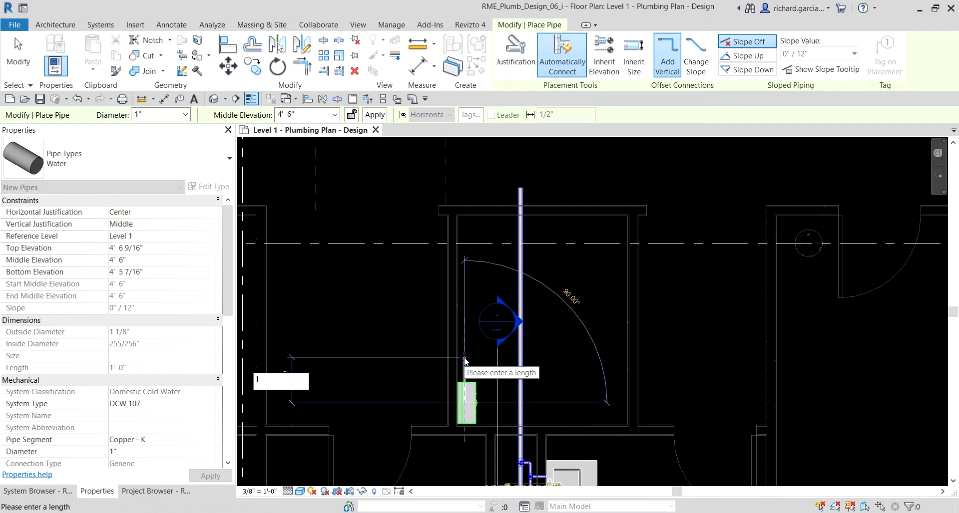
type(" 6")
key("ctrl")
key("ctrl")
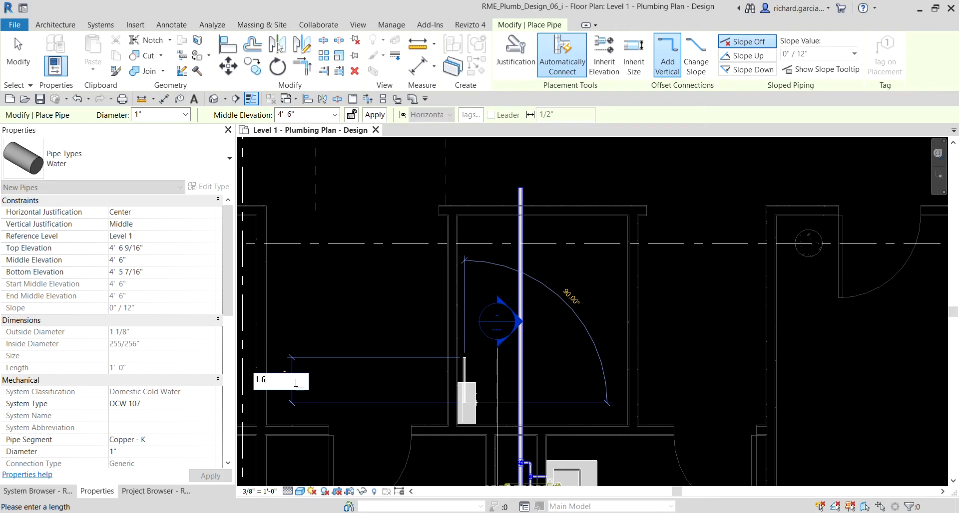
key("Return")
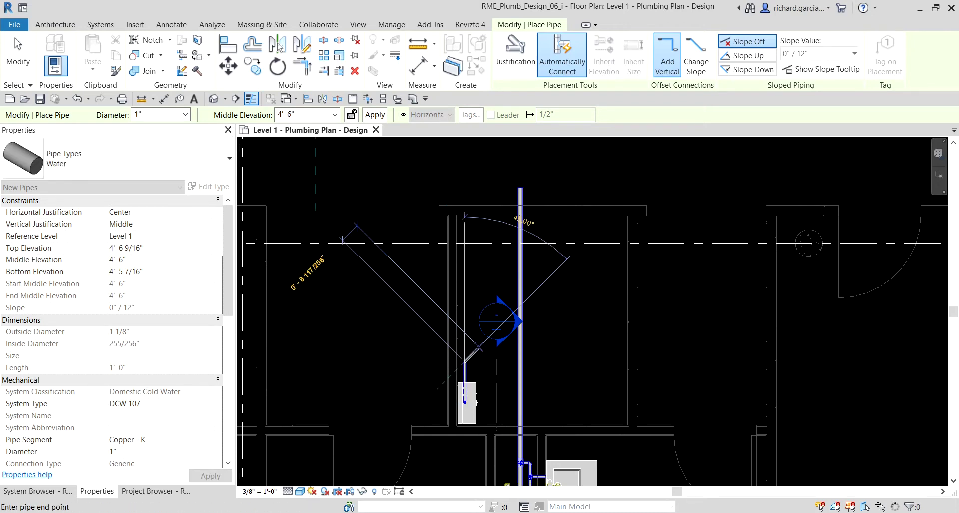
- Continue the pipe east at a middle elevation of 10' 0" into the 2" cold water main and finish the pipe run
scroll(511, 353, "up", 3)
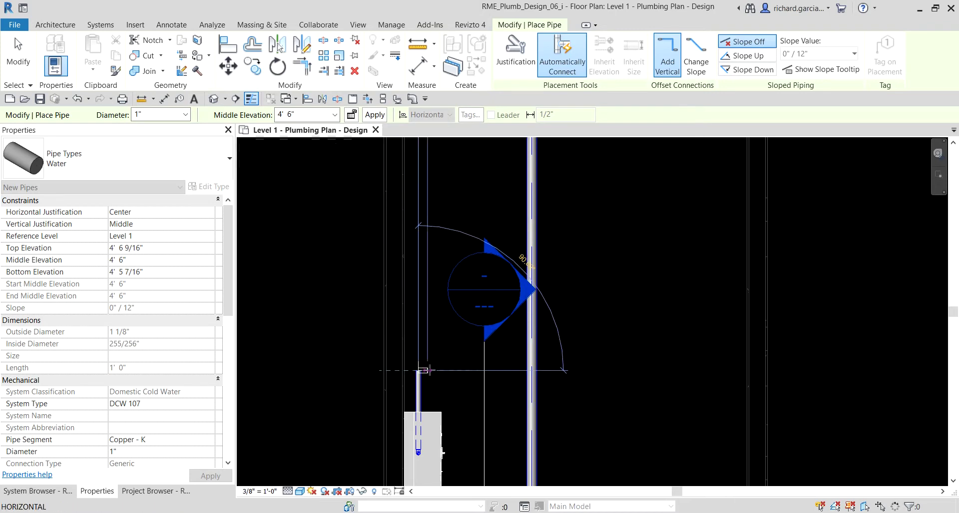
scroll(430, 368, "up", 3)
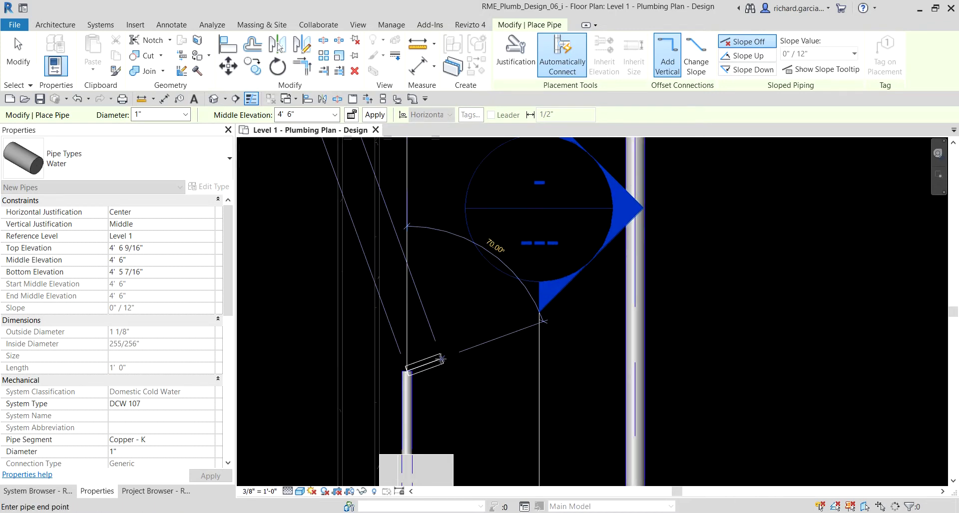
left_click(305, 114)
type("1")
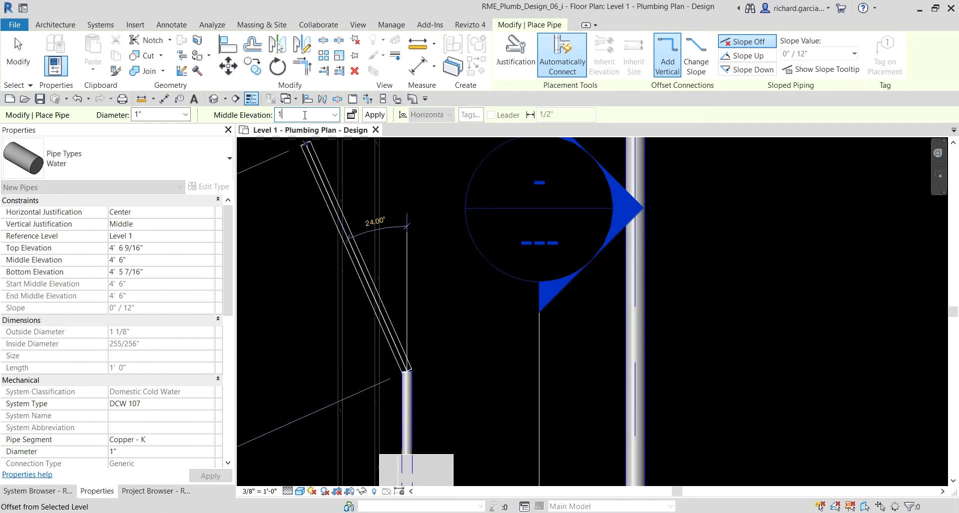
type("0")
key("Return")
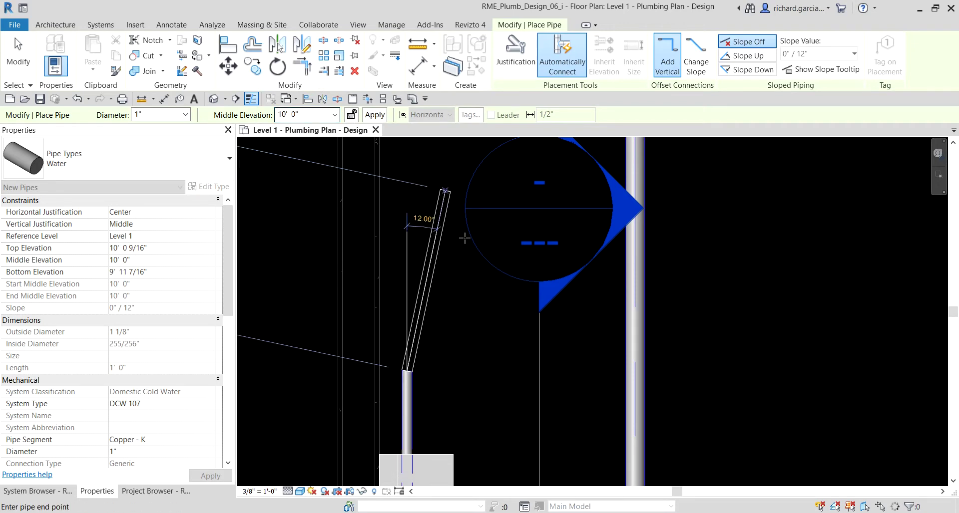
key("ctrl")
key("ctrl")
key("ctrl")
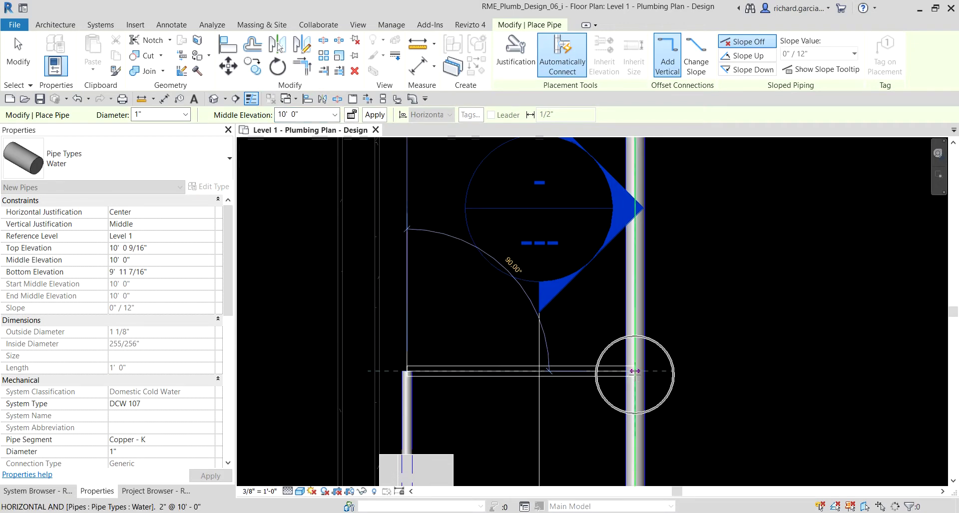
left_click(634, 371)
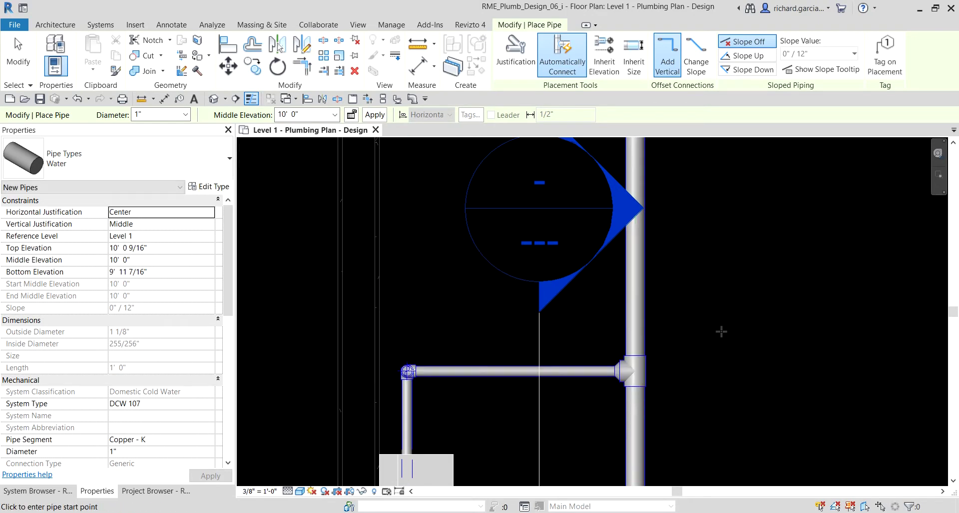
left_click(18, 54)
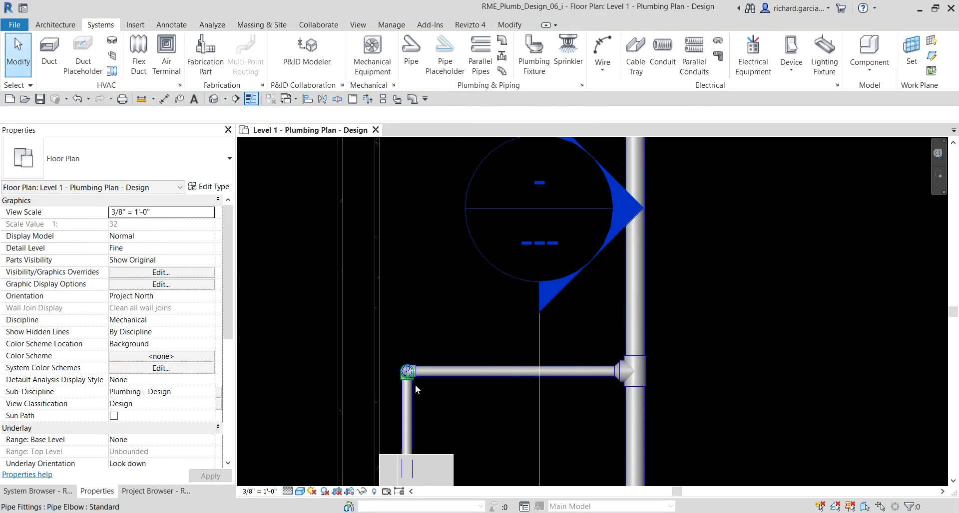
- Open a 3D view cropped with a selection box around the riser and elbows at the new pipe's corner
scroll(415, 384, "up", 3)
key("ctrl")
scroll(459, 319, "down", 2)
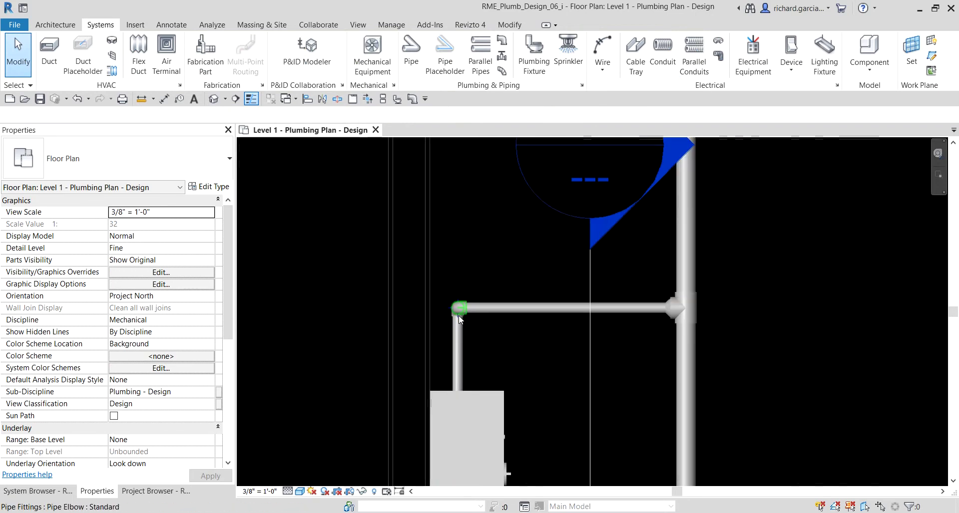
scroll(444, 293, "up", 2)
left_click_drag(439, 281, 503, 369)
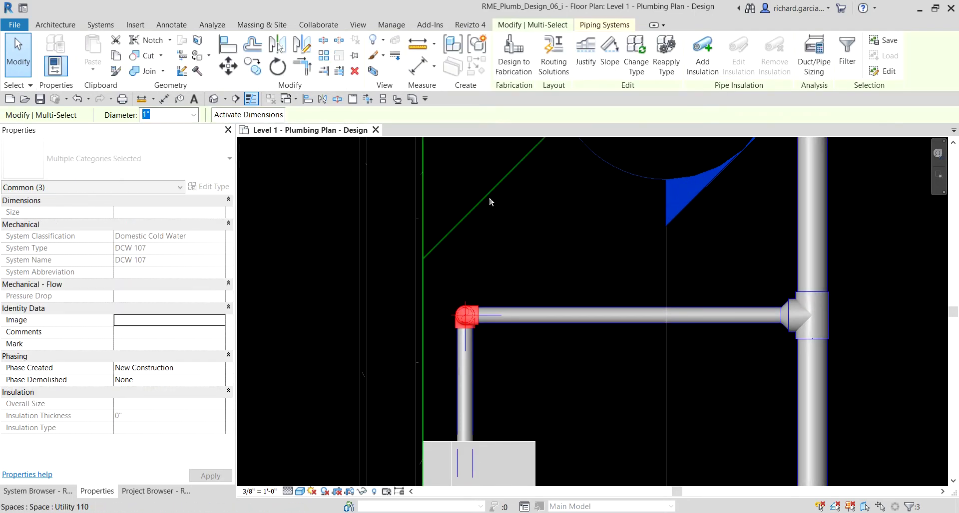
left_click(373, 71)
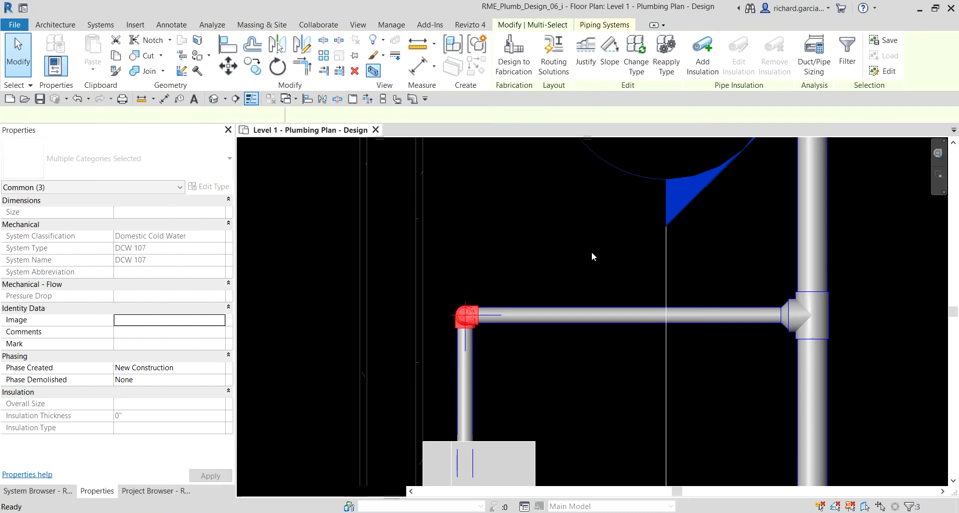
left_click(721, 288)
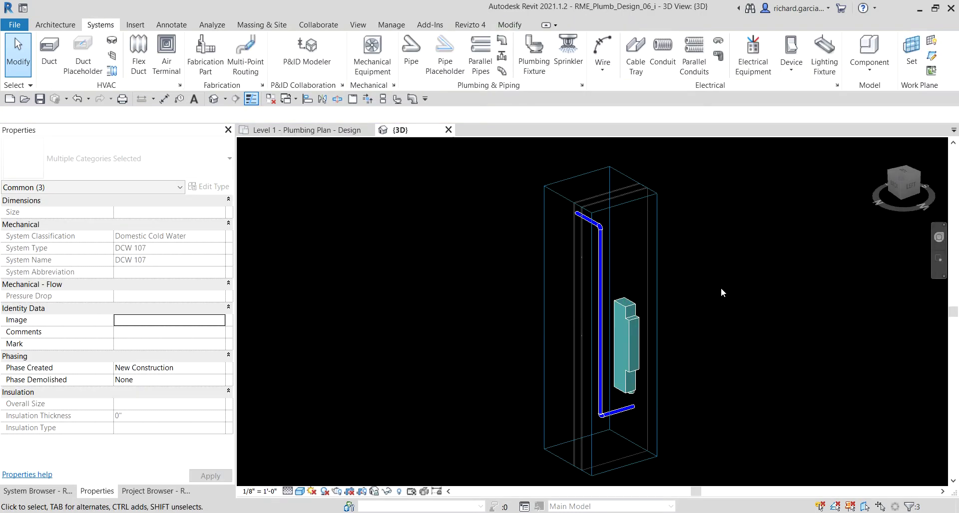
- Enlarge the 3D section box to include the whole water heater and the cold water main with its tee connection
middle_click_drag(725, 381, 672, 377, "shift")
left_click(643, 300)
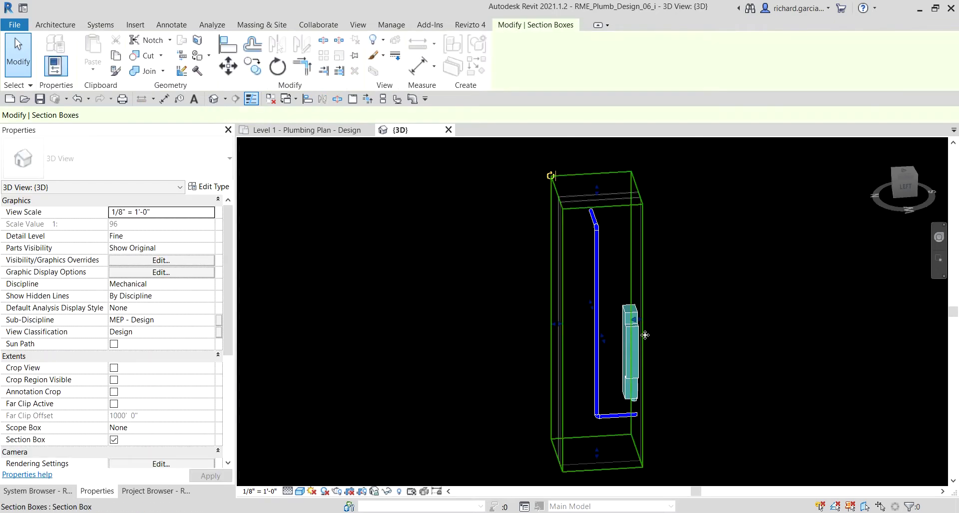
middle_click_drag(641, 327, 722, 344, "shift")
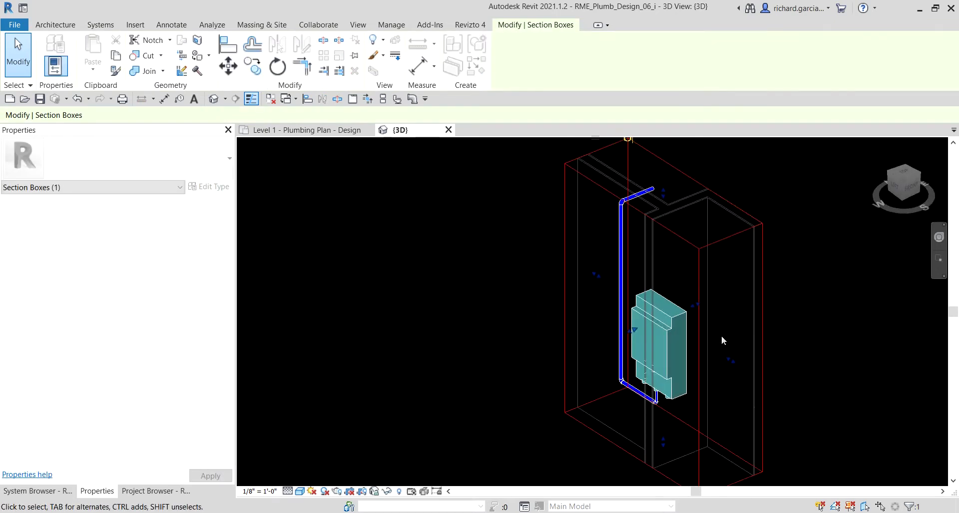
left_click_drag(700, 307, 782, 309)
middle_click_drag(782, 313, 717, 208, "shift")
scroll(702, 179, "up", 3)
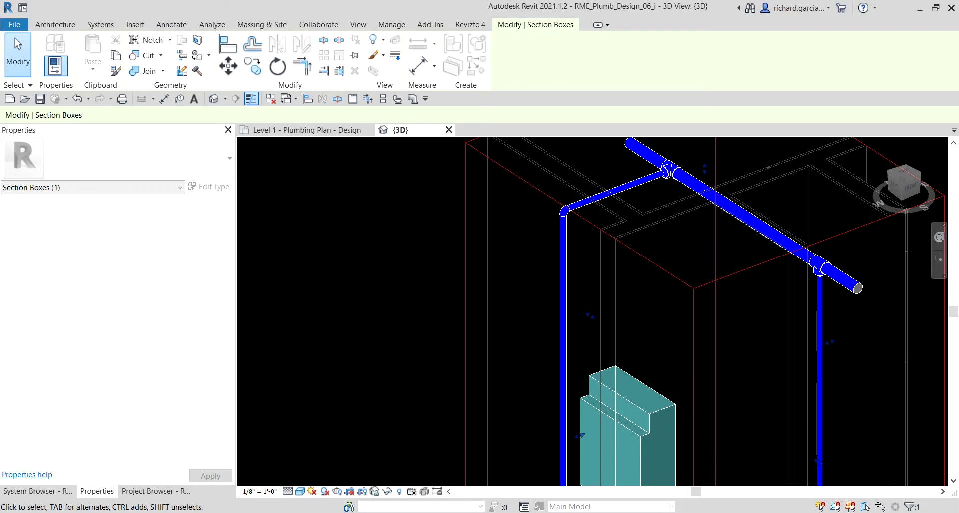
left_click(433, 366)
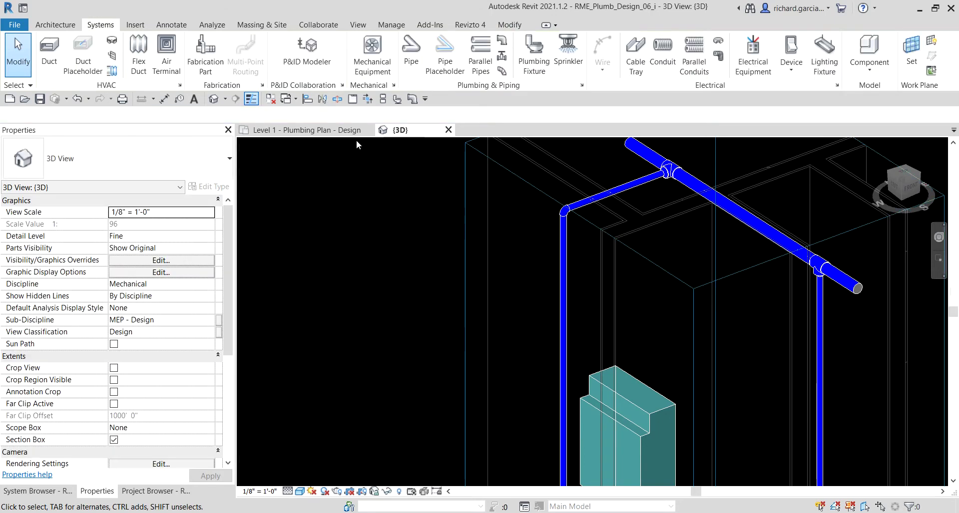
- Select the northernmost lavatory in the Level 1 plumbing plan and make Domestic Hot Water 107 its active piping system
left_click(319, 131)
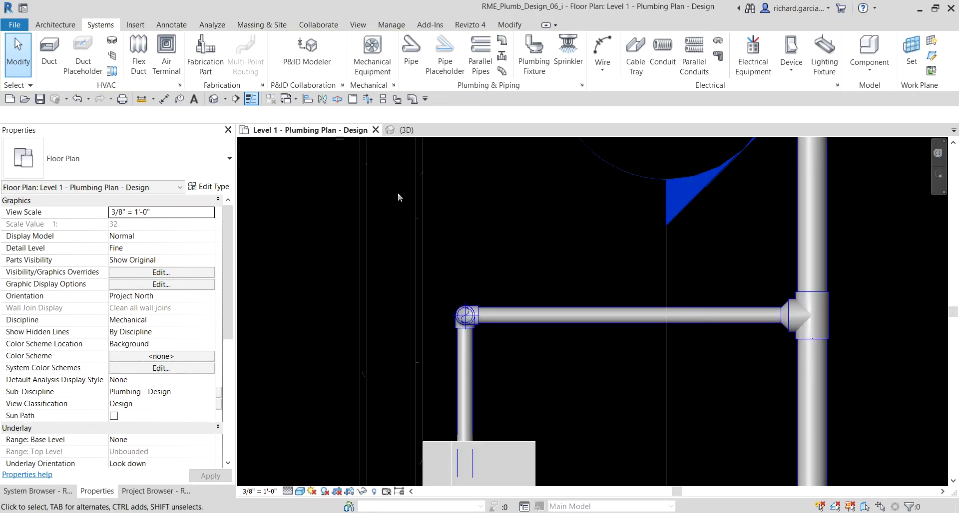
scroll(466, 321, "down", 2)
scroll(465, 321, "down", 3)
middle_click_drag(529, 393, 429, 277)
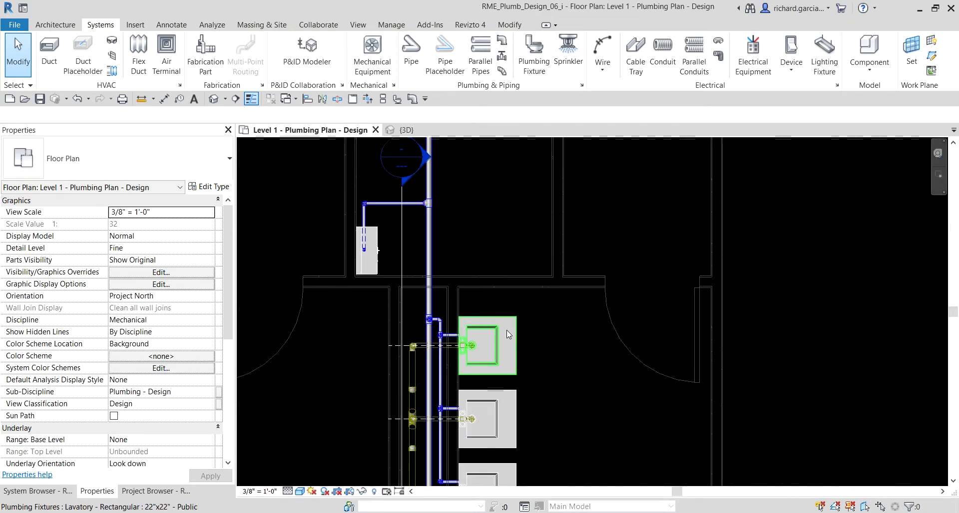
scroll(507, 331, "up", 1)
left_click(516, 334)
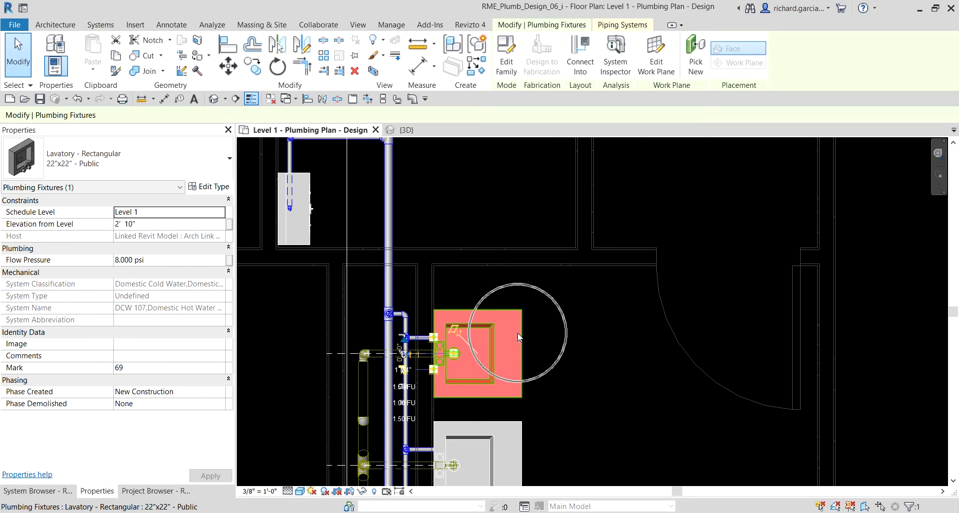
left_click(630, 25)
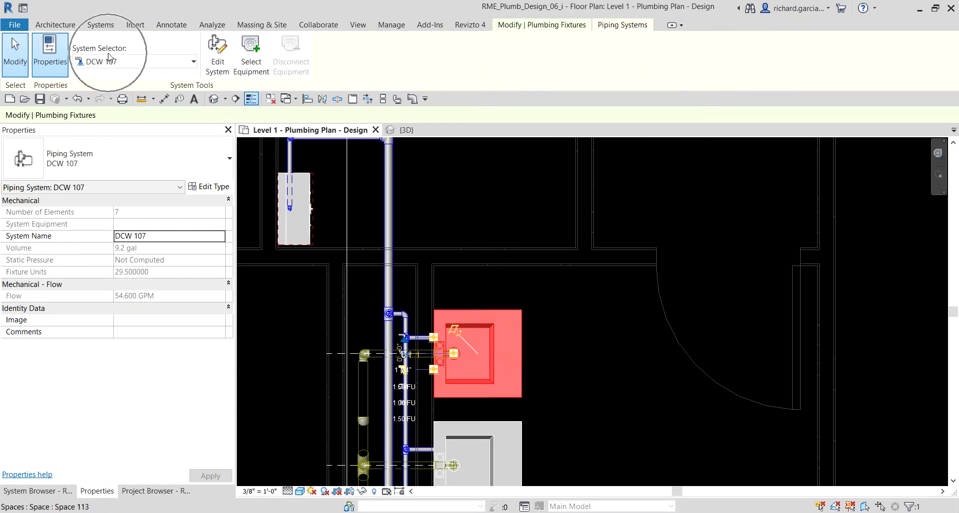
left_click(132, 64)
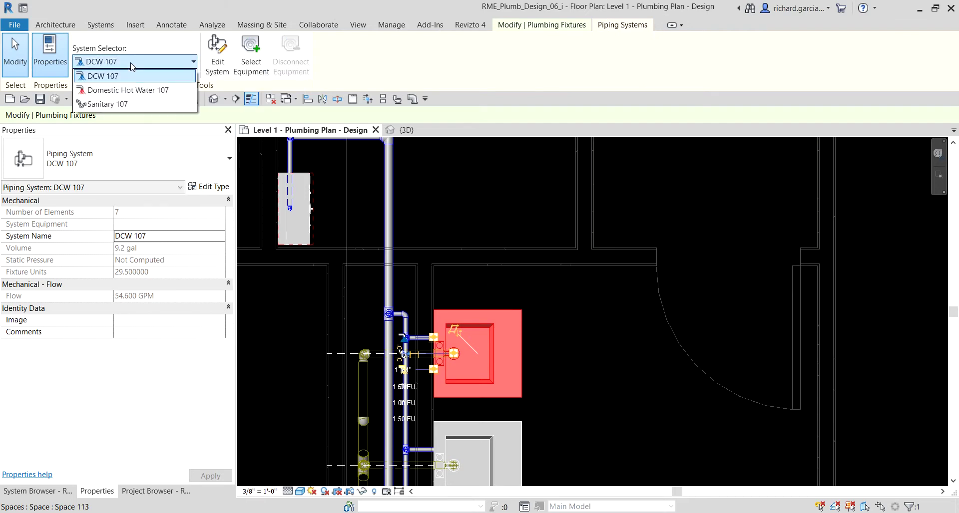
left_click(121, 92)
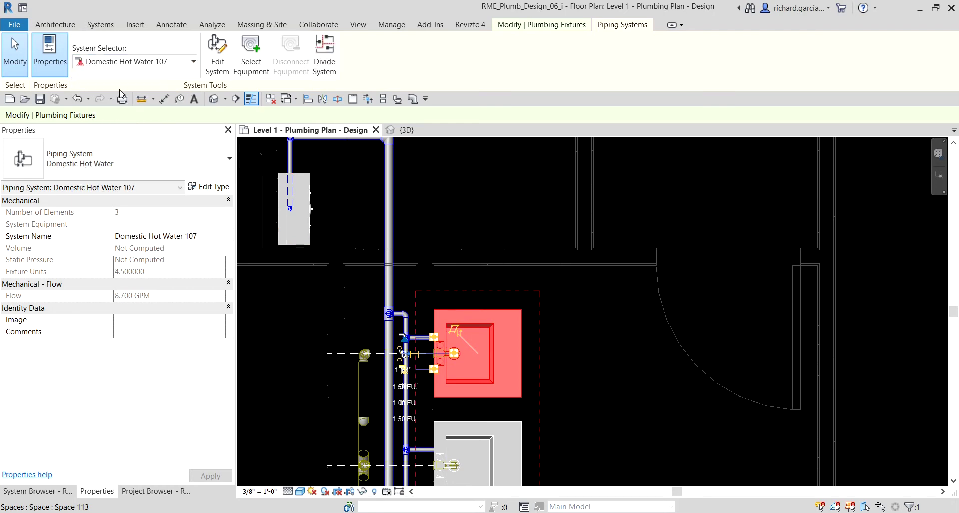
- Edit the Domestic Hot Water 107 system to assign the tankless water heater as its equipment and finish editing
left_click(218, 51)
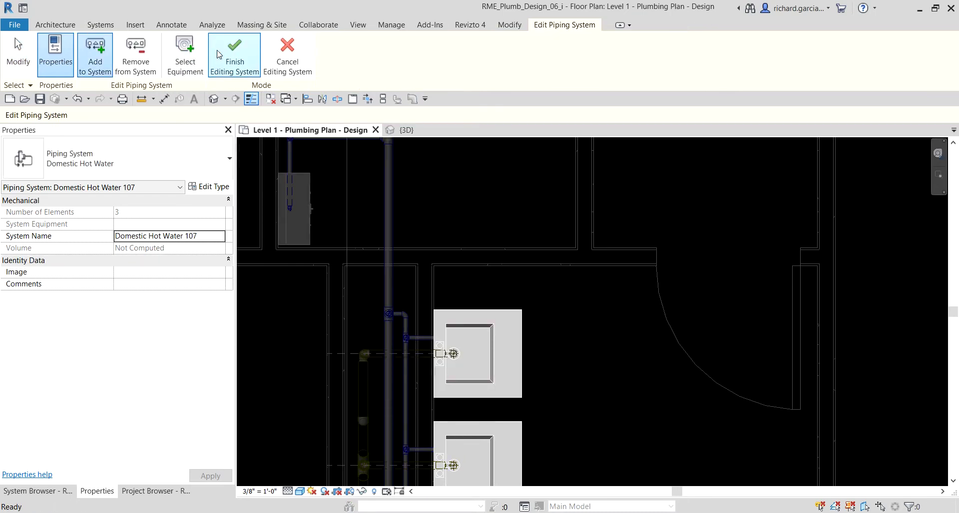
left_click(191, 58)
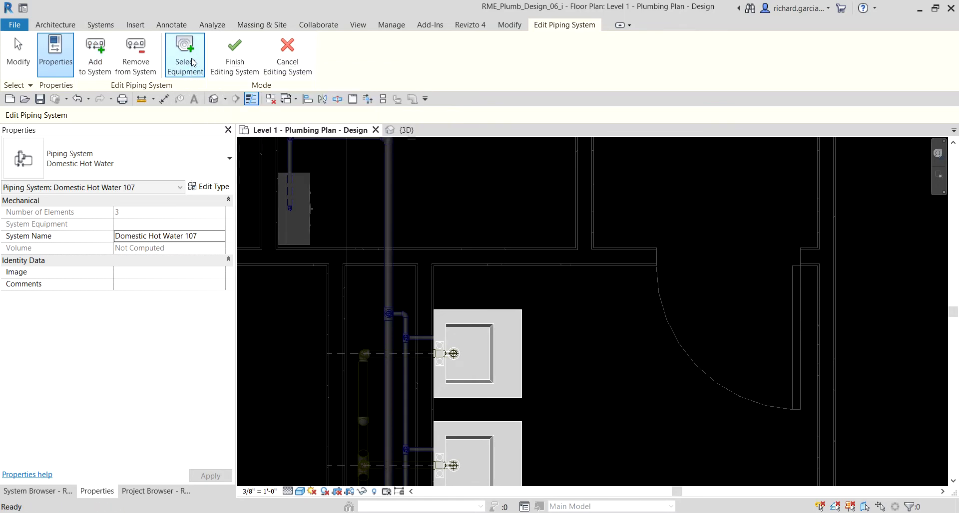
left_click(192, 62)
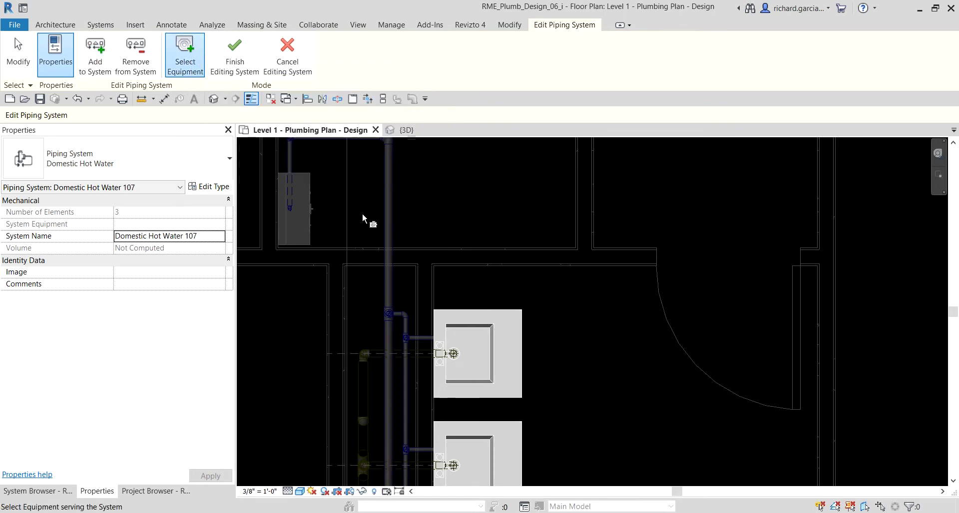
left_click(312, 211)
left_click(311, 210)
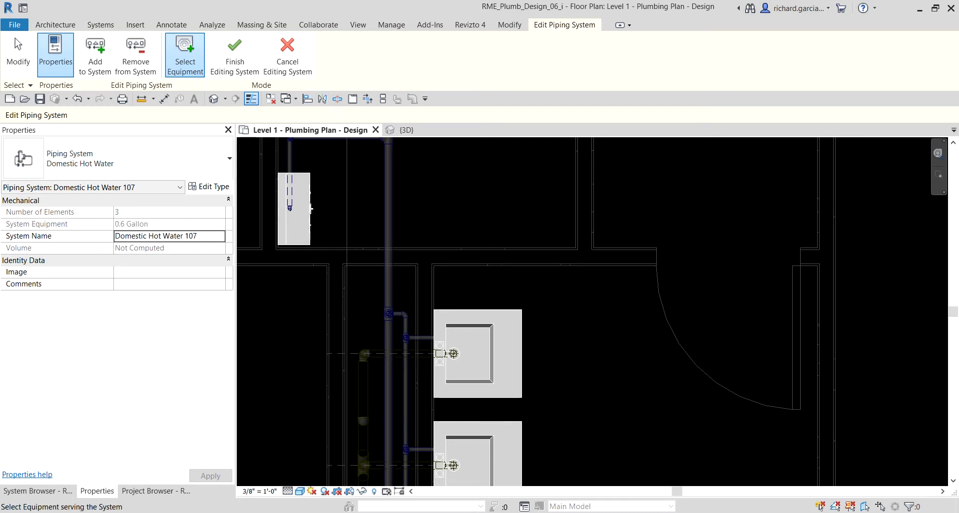
left_click(235, 59)
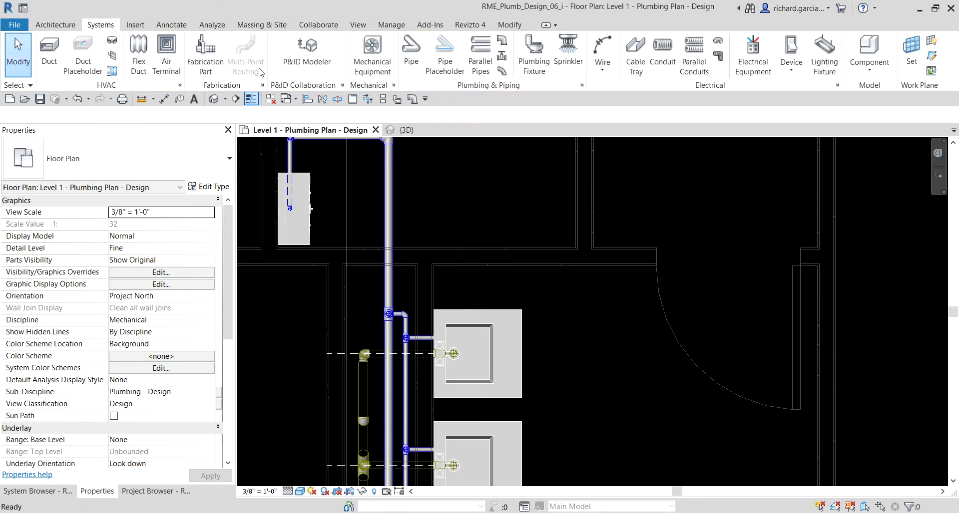
- Check in the System Browser which equipment and fixtures belong to the Domestic Hot Water system
left_click(38, 492)
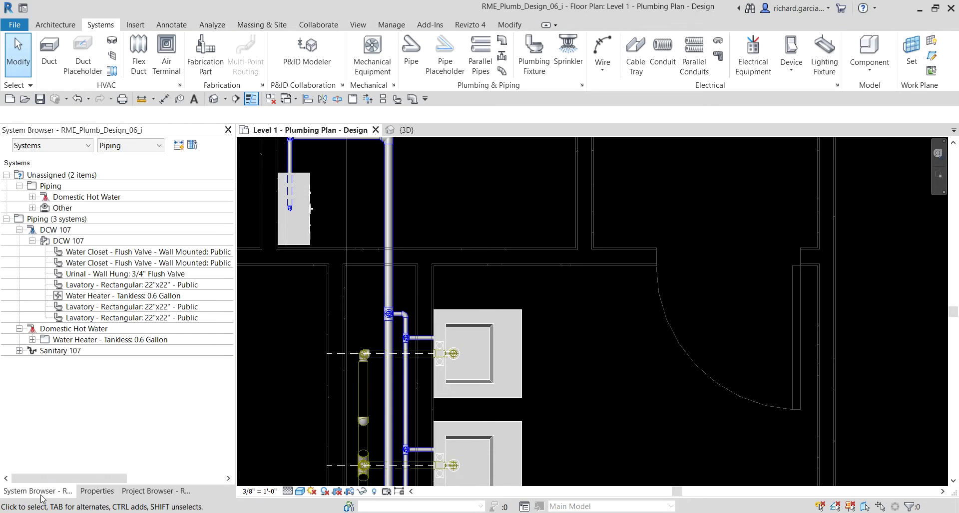
left_click(69, 340)
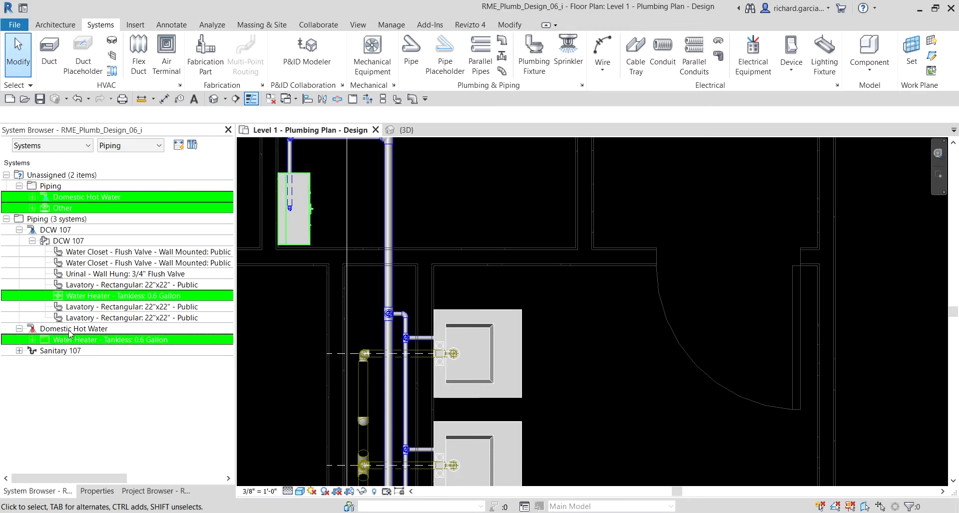
left_click(70, 330)
left_click(32, 339)
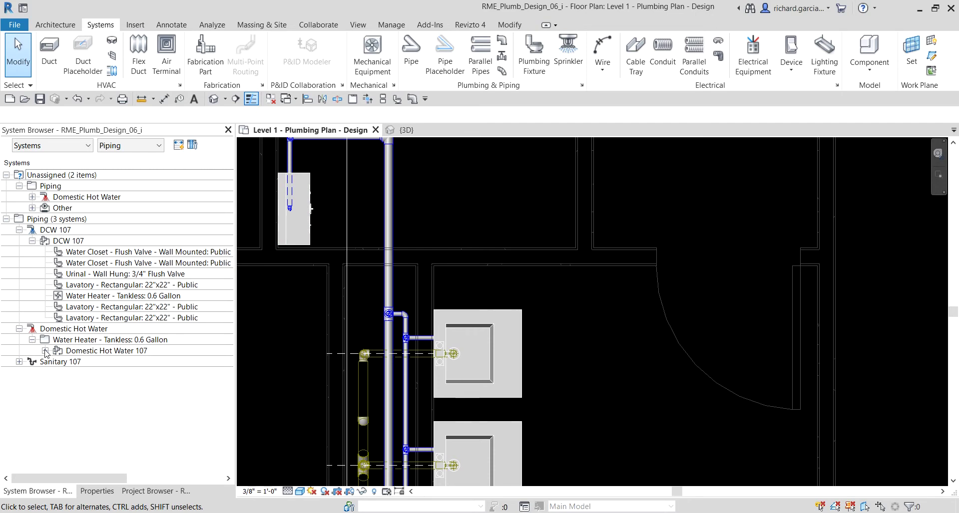
left_click(45, 351)
left_click(75, 340)
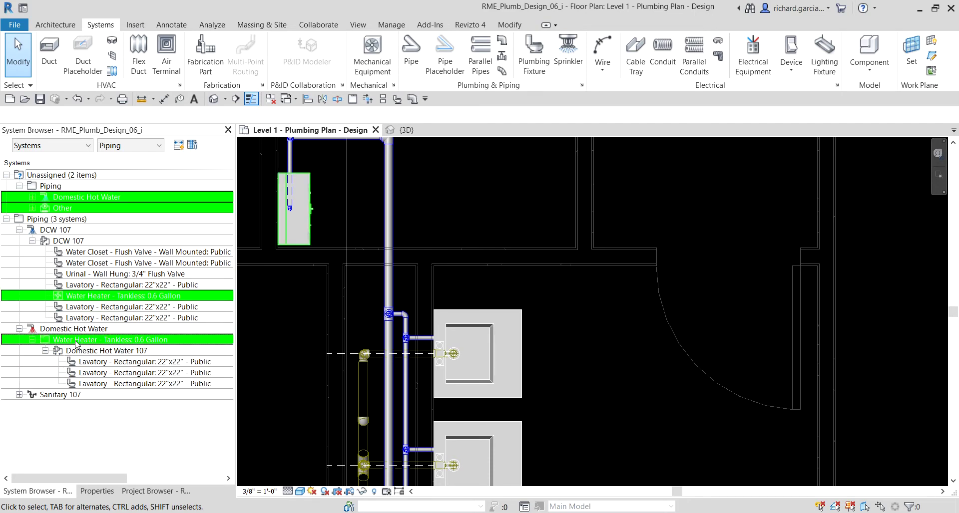
left_click(533, 343)
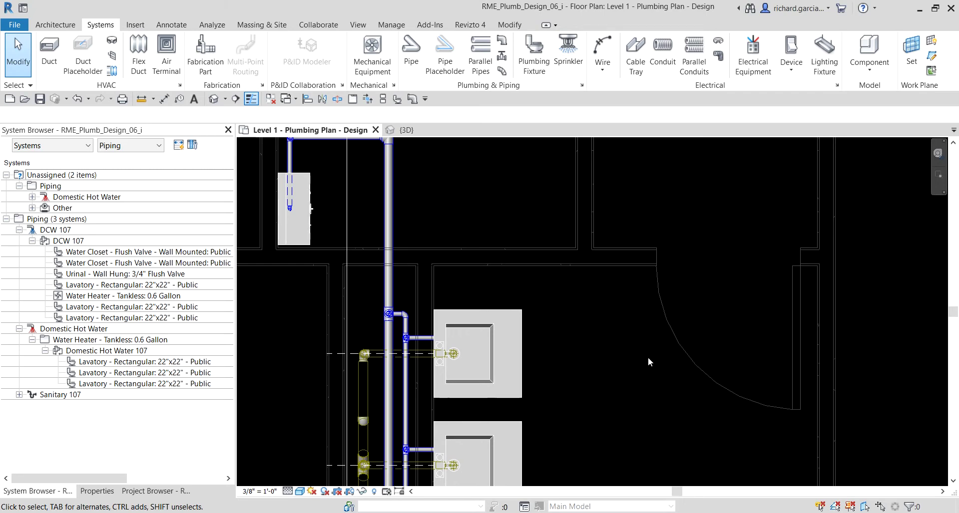
- Start a pipe from the water heater's hot water outlet with a 1" diameter and a middle elevation of 4' 6"
middle_click_drag(609, 375, 699, 459)
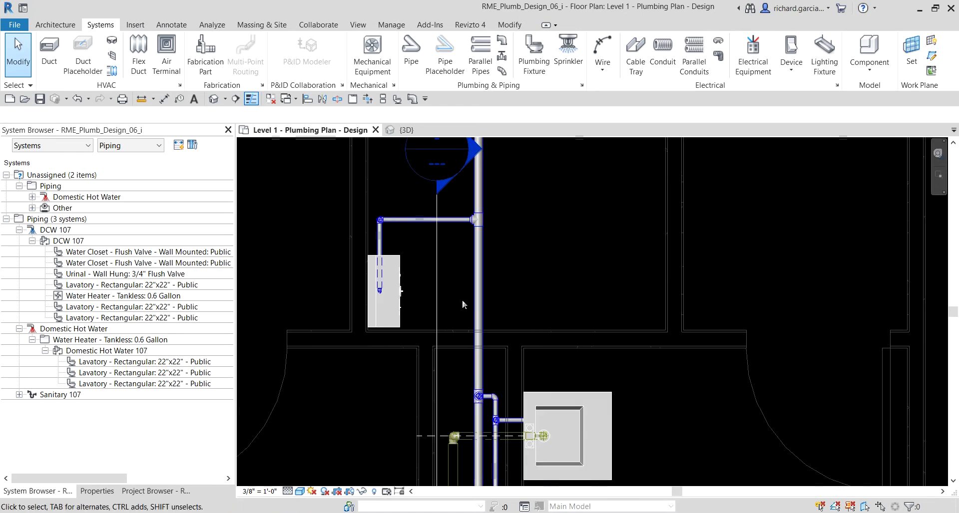
left_click(399, 298)
scroll(376, 323, "up", 3)
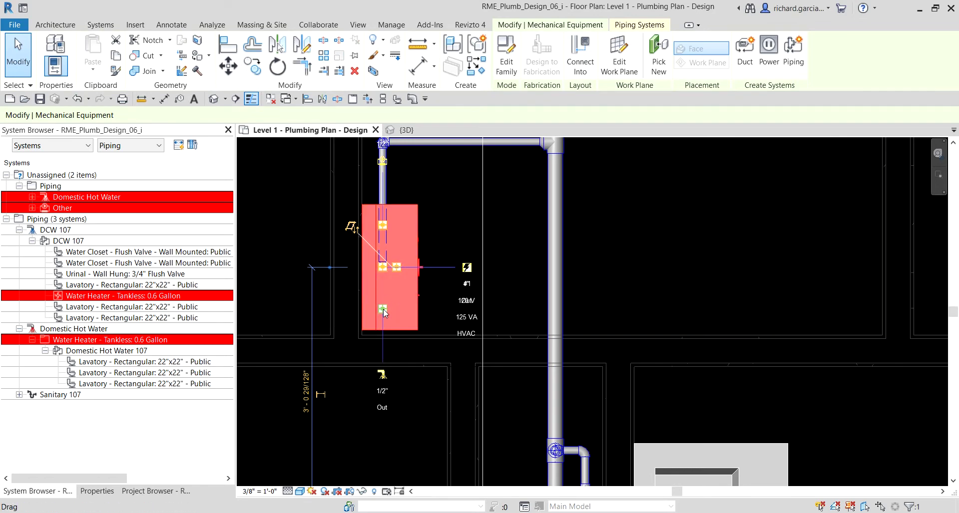
right_click(383, 310)
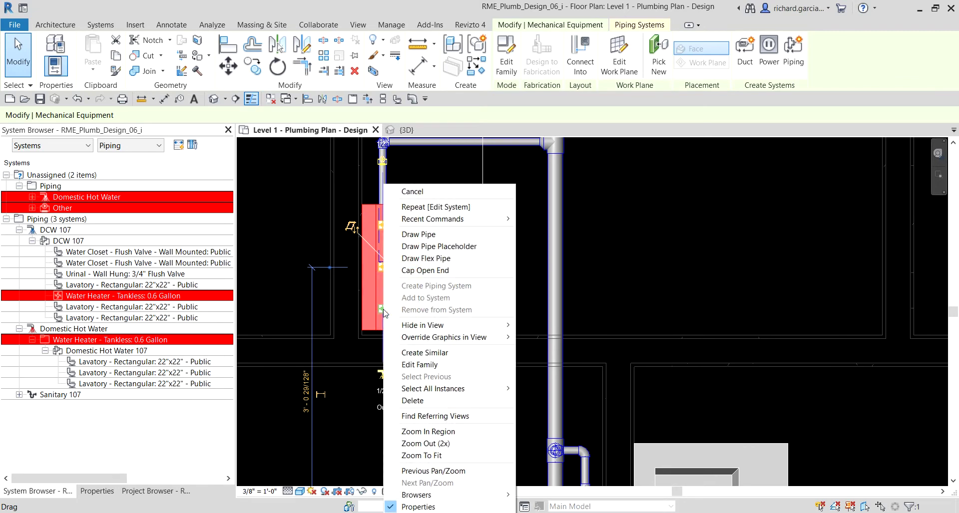
left_click(420, 234)
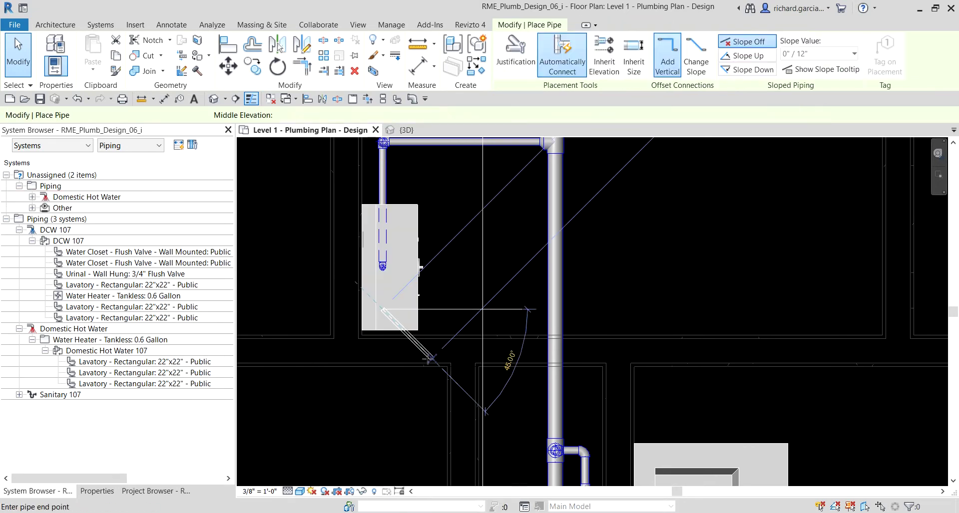
left_click(185, 115)
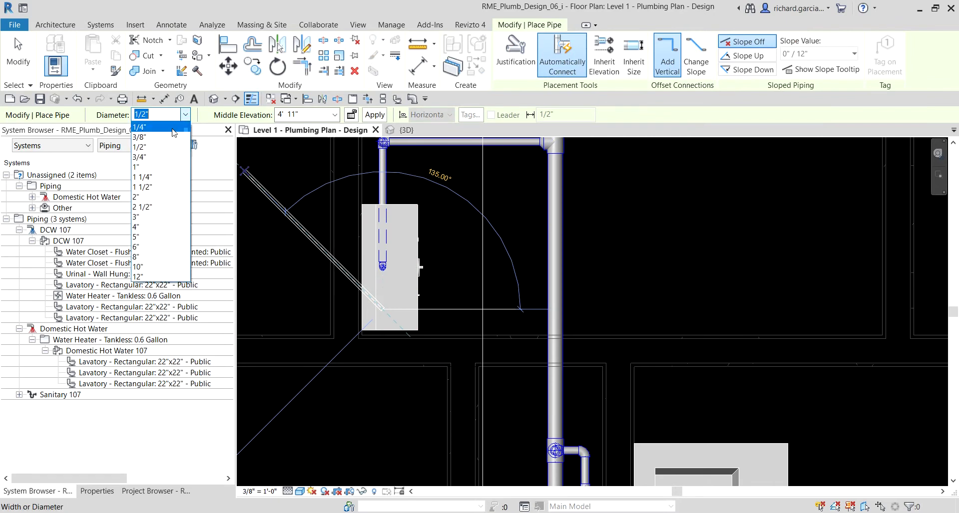
left_click(157, 167)
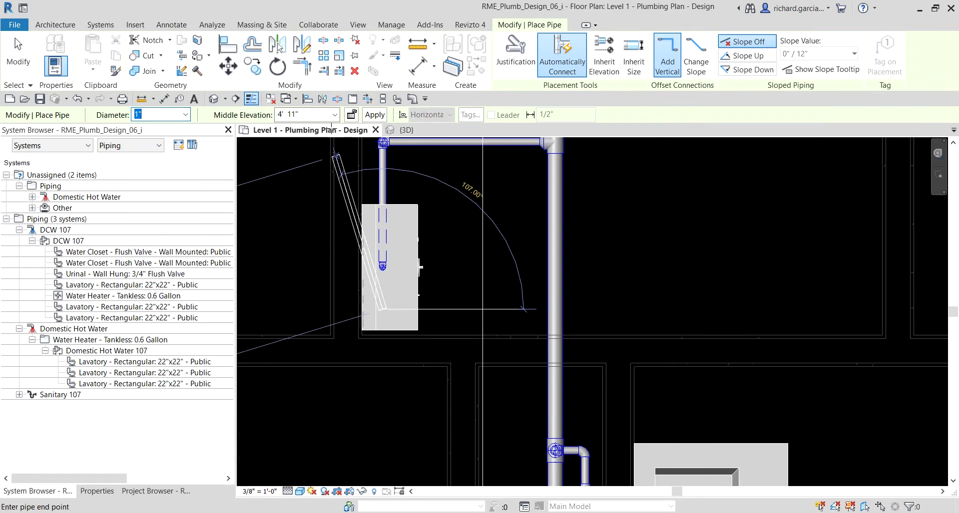
left_click(311, 113)
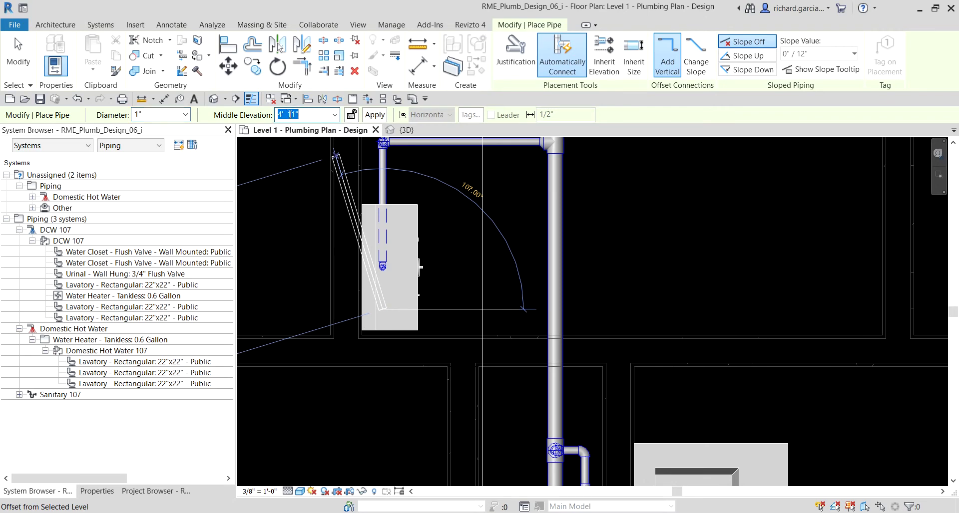
double_click(289, 113)
type("6")
- Draw the hot water pipe segment 1' 6" long straight south from the water heater
middle_click_drag(391, 417, 413, 306)
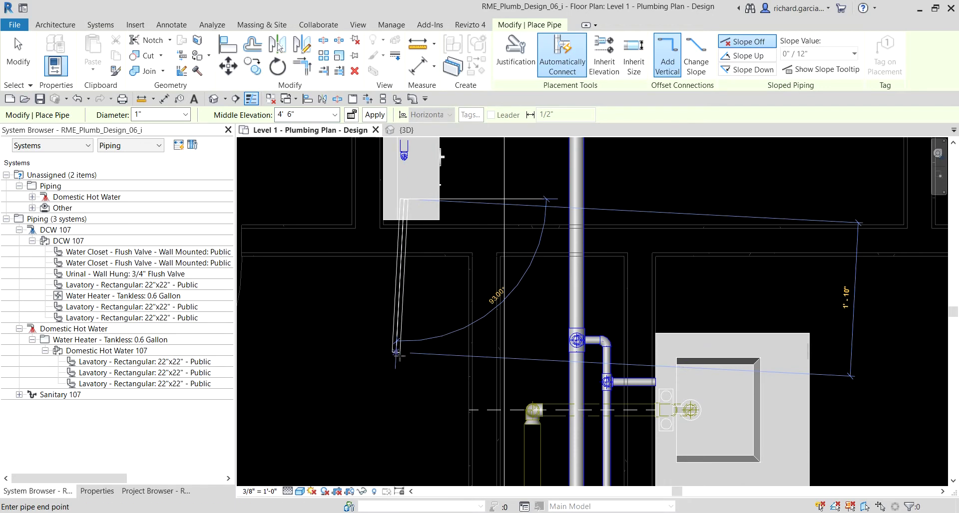
scroll(405, 351, "down", 4)
middle_click_drag(404, 351, 422, 310)
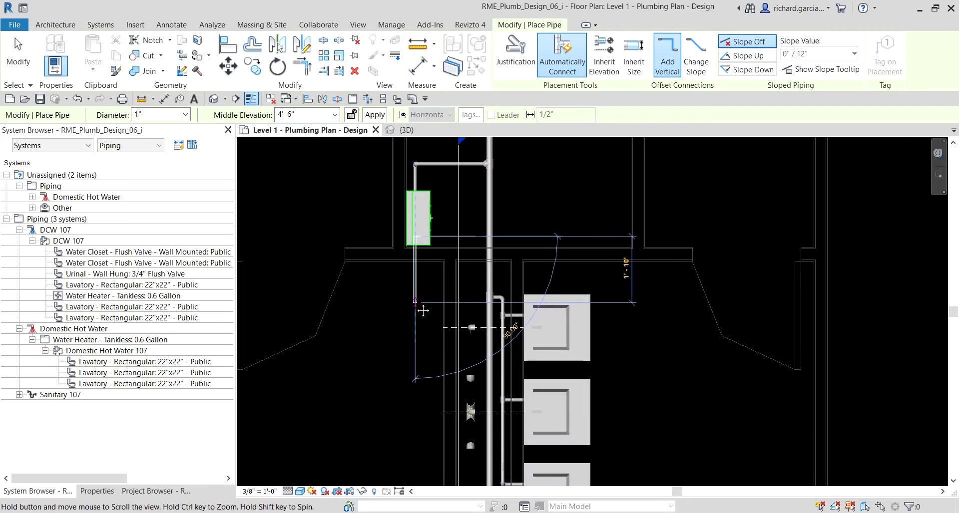
type("1")
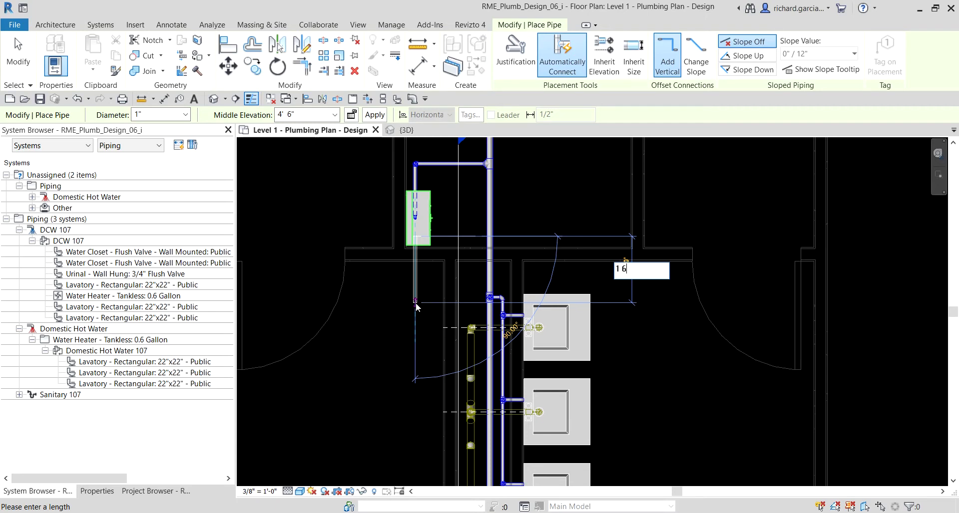
type(" 6")
key("Return")
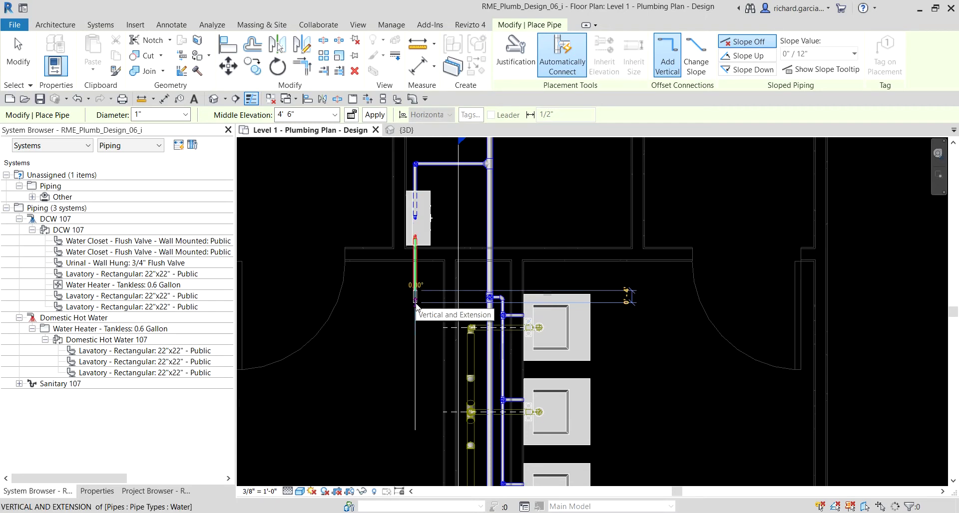
- Set the middle elevation to 9' 0", restart the pipe at the south segment's end and turn automatic connection off
left_click(416, 301)
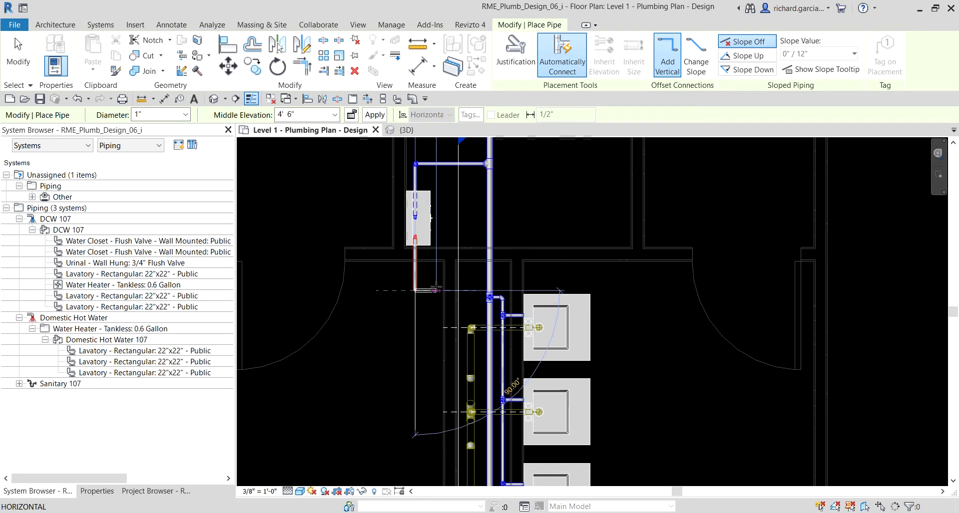
scroll(435, 295, "up", 4)
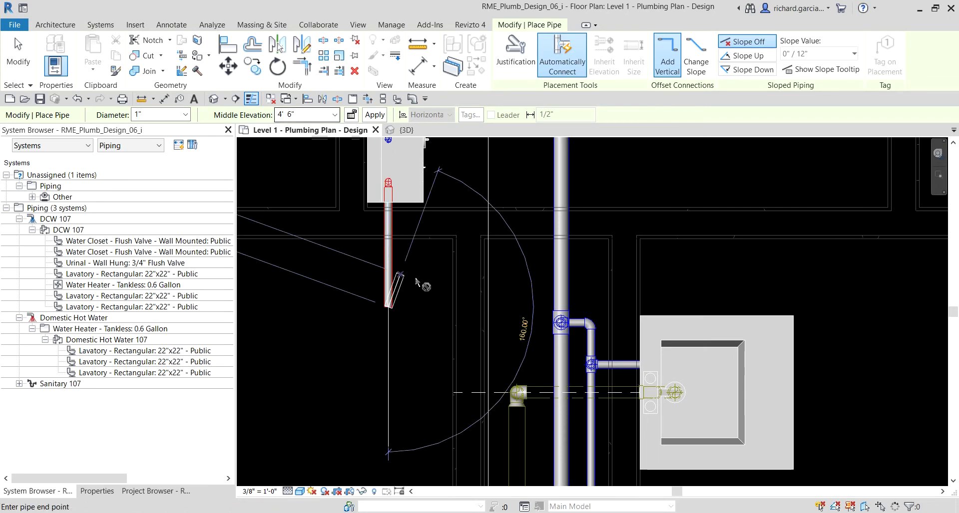
key("ctrl")
left_click(302, 116)
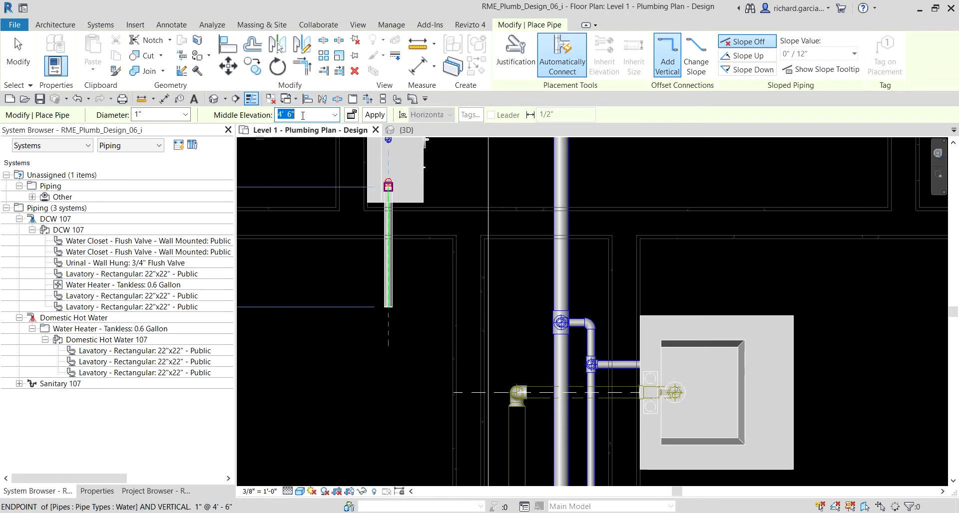
key("ctrl")
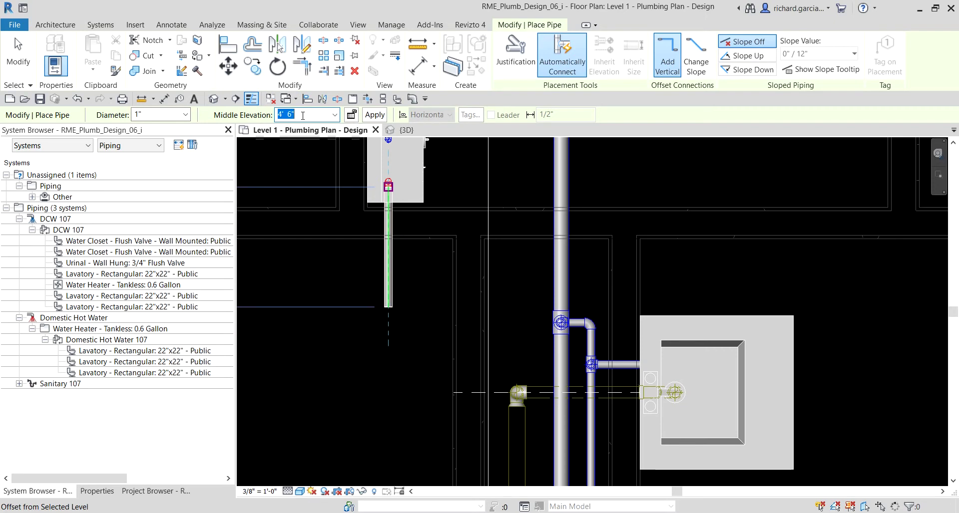
type("9")
left_click(388, 305)
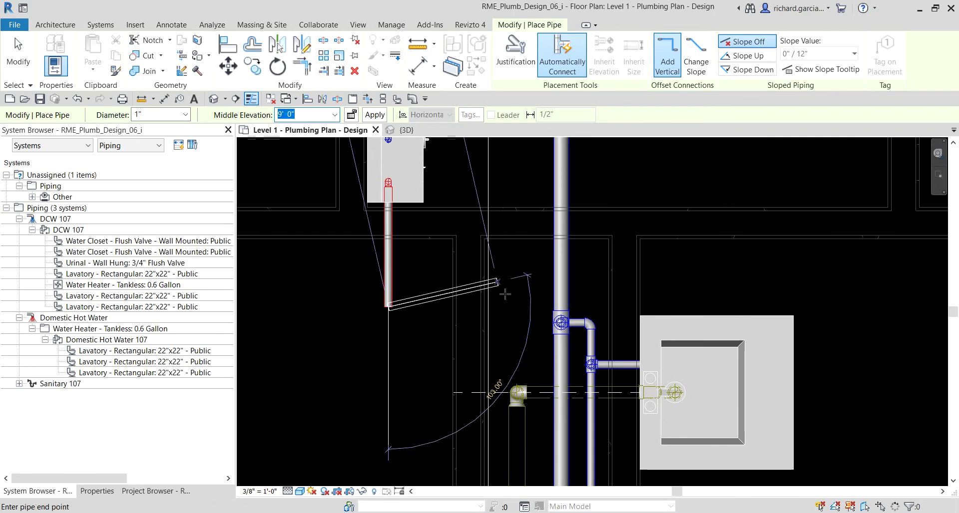
left_click(567, 58)
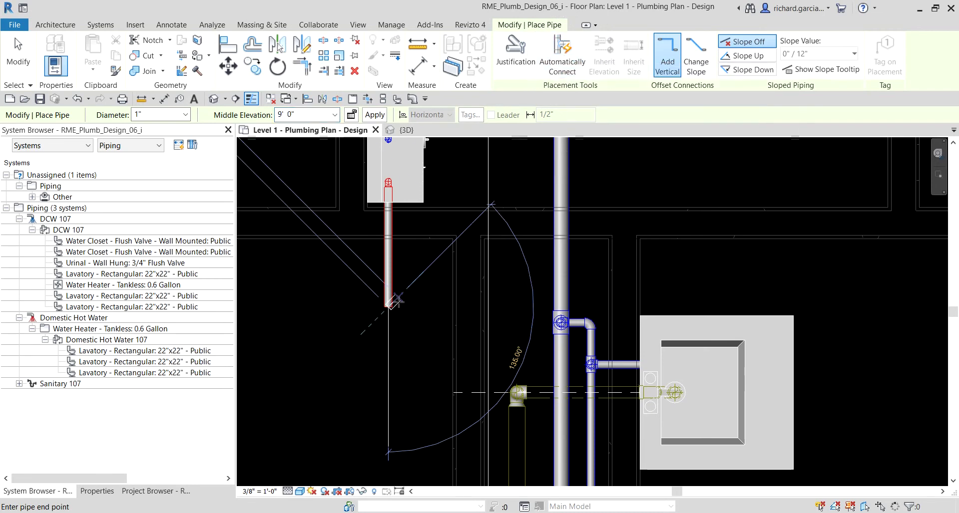
- Draw the 1" hot water pipe horizontally east into the wall chase, ending just west of the cold water main
scroll(432, 301, "down", 2)
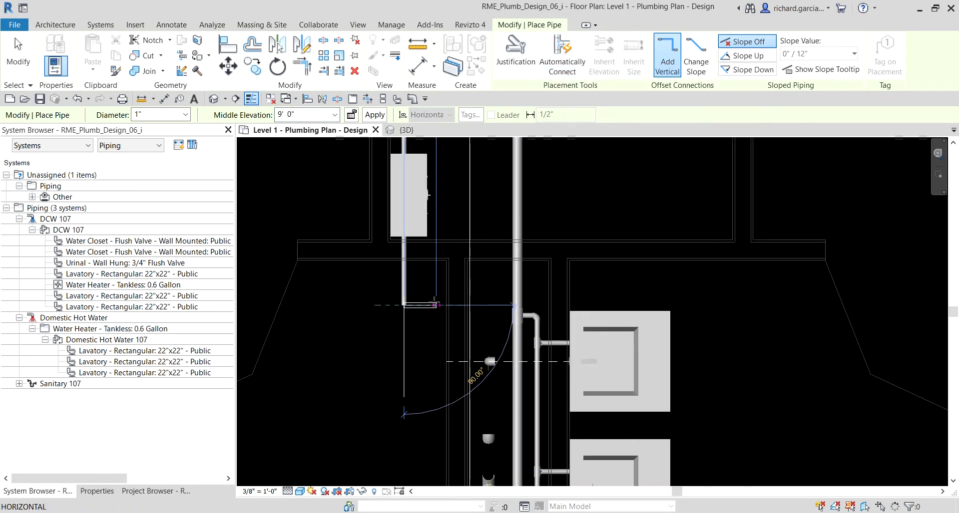
scroll(464, 295, "up", 3)
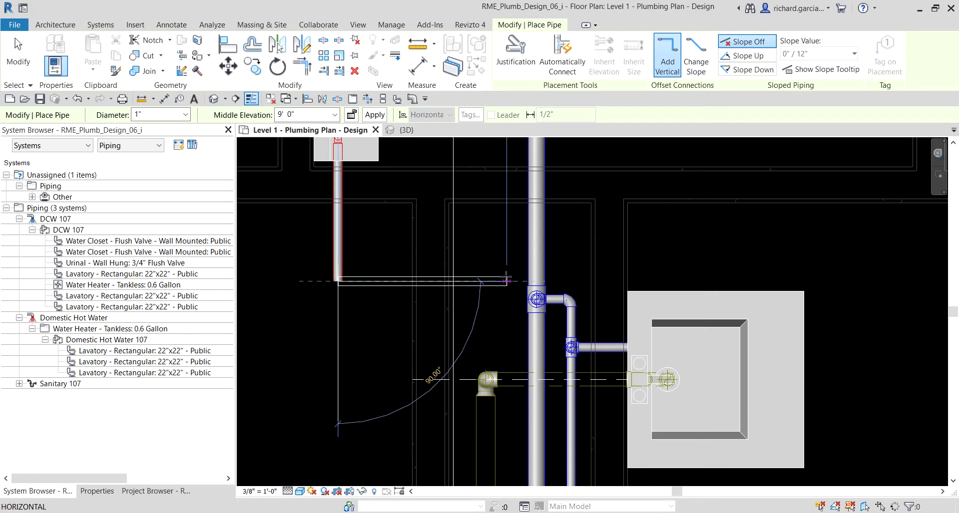
scroll(505, 280, "up", 1)
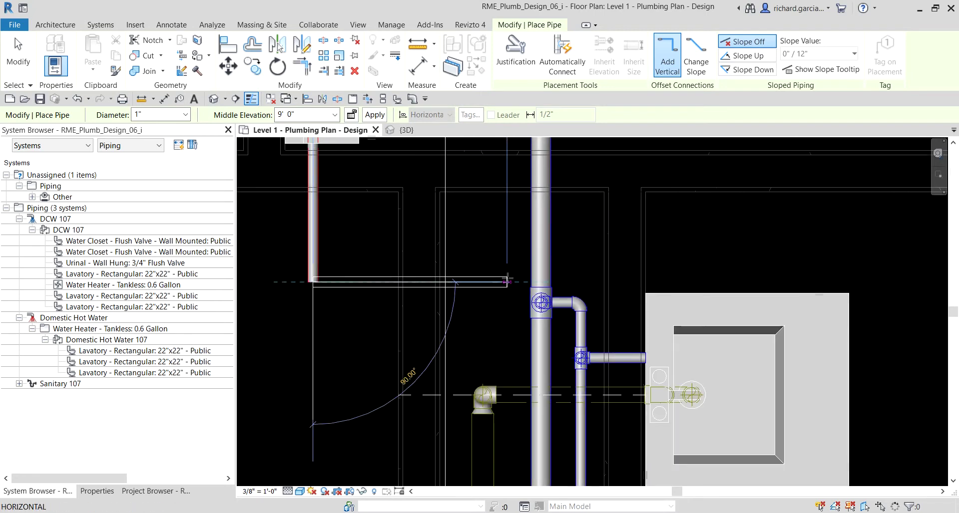
left_click(507, 282)
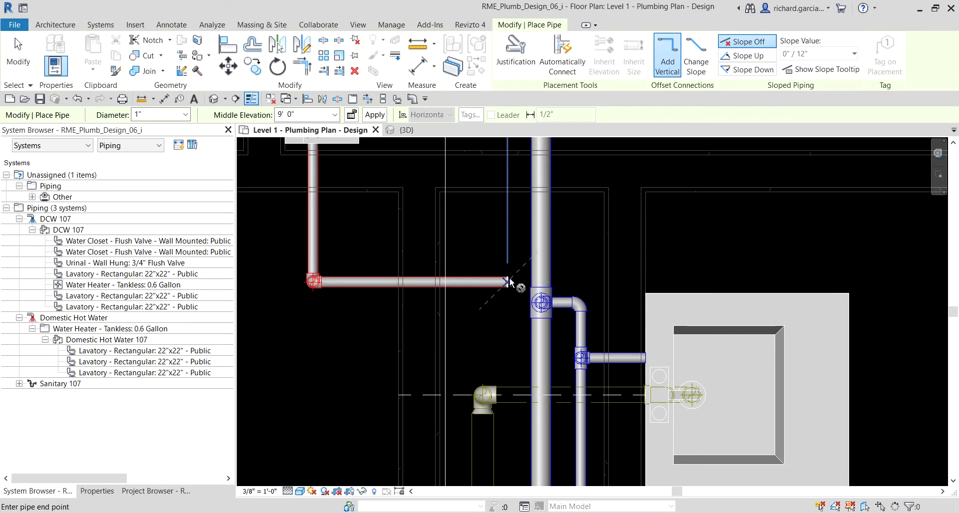
- Draw the next hot water pipe segment 1' long straight south along the cold water main
scroll(507, 330, "down", 1)
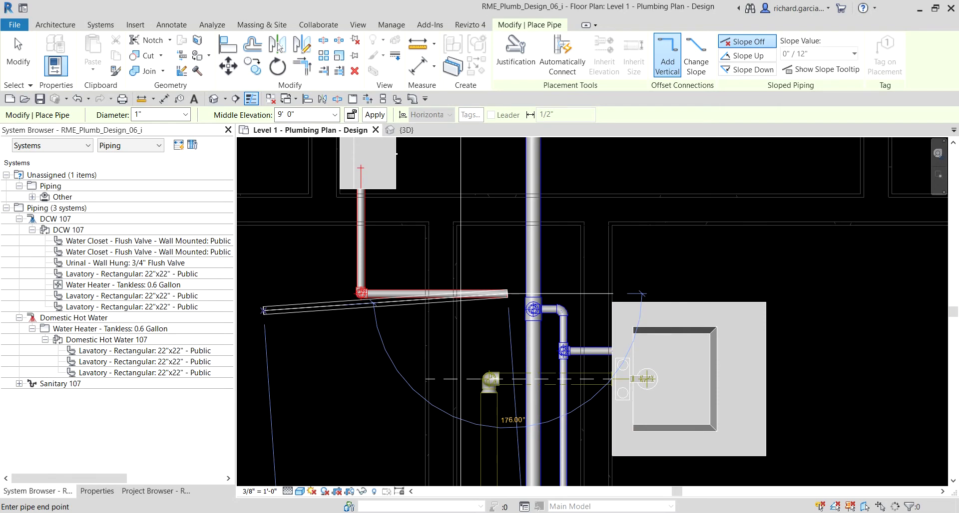
scroll(499, 225, "down", 3)
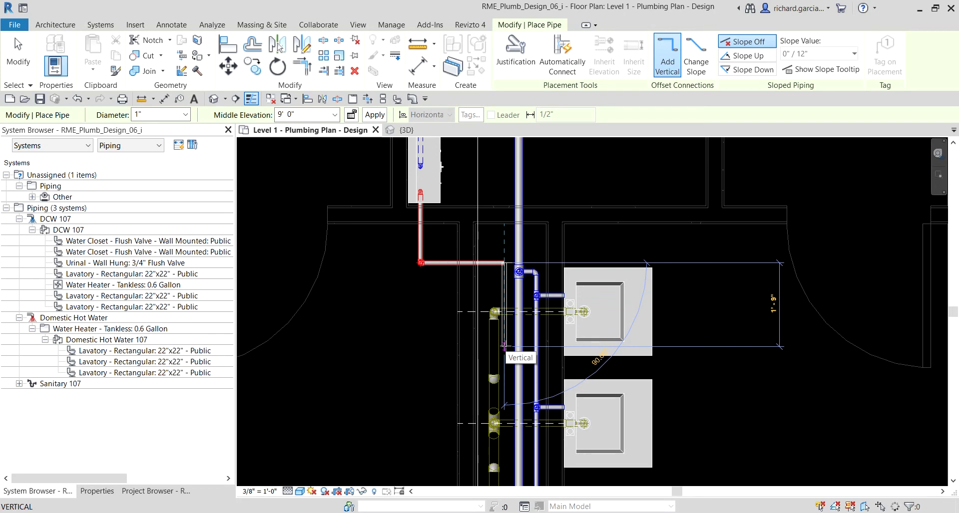
type("1")
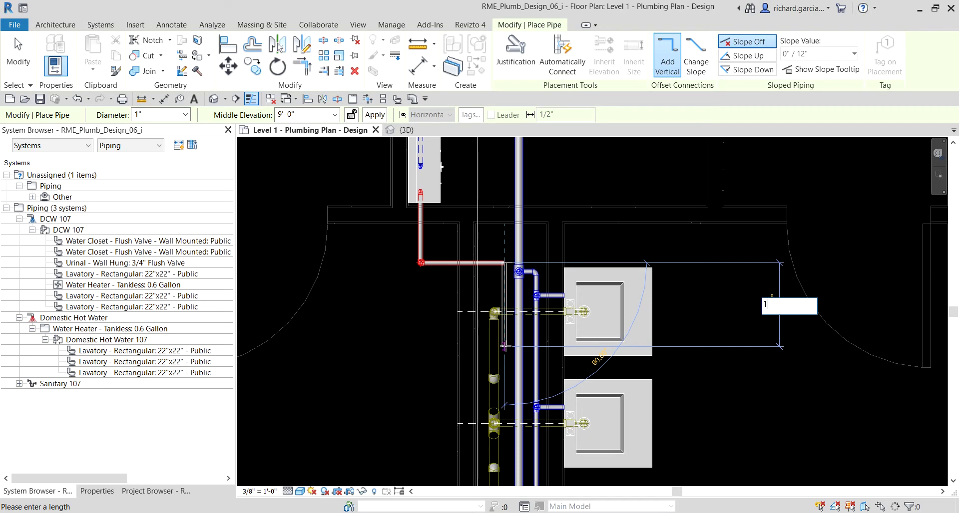
key("Return")
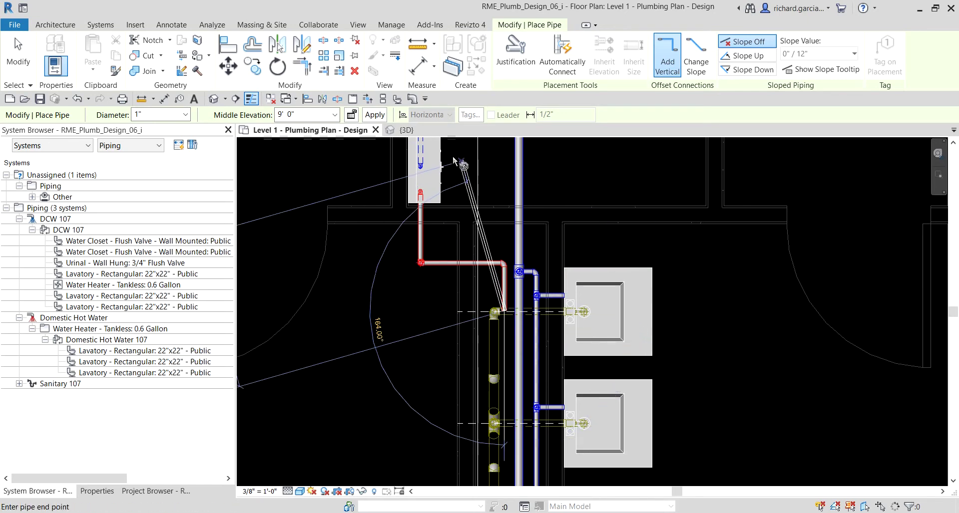
- Set the middle elevation to 2' 8", draw the pipe about 5' 5" south past the third lavatory and finish the Pipe command
left_click(314, 117)
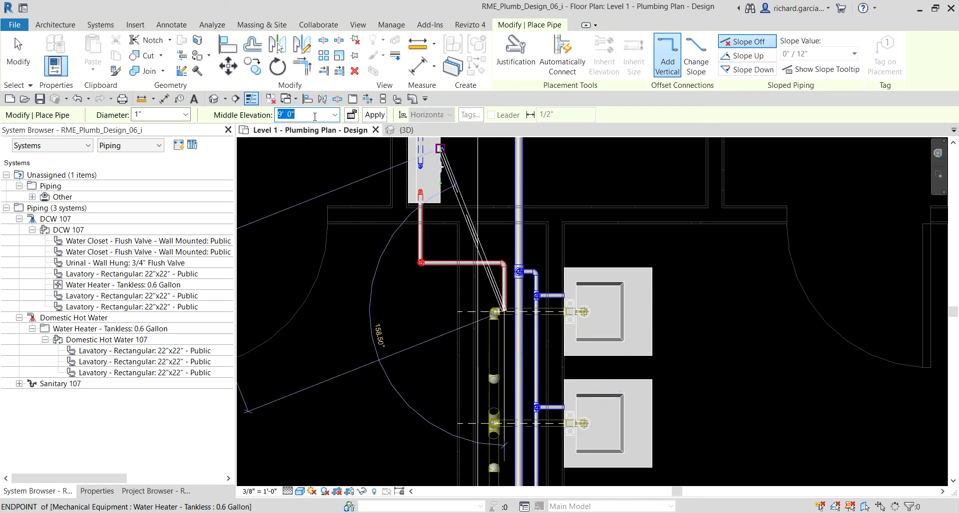
type("2'")
type(" 8")
key("Return")
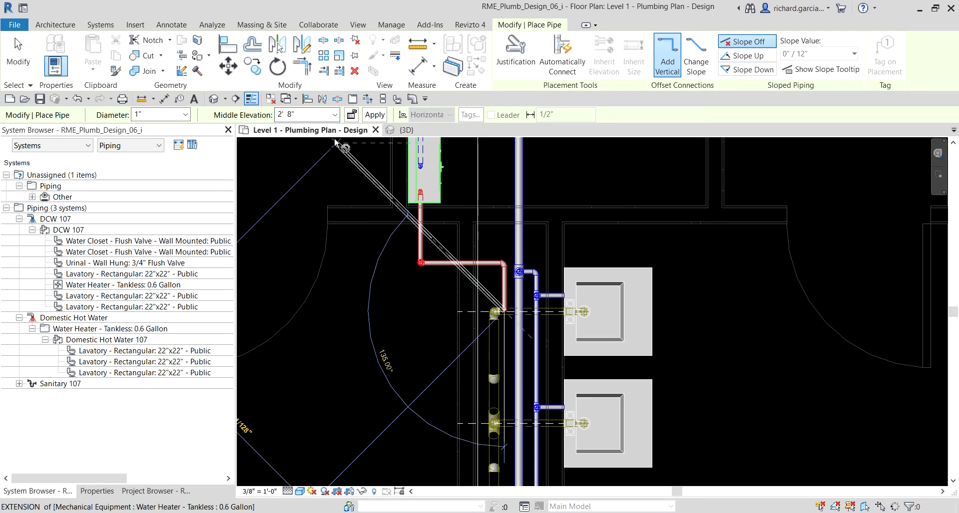
middle_click_drag(509, 369, 511, 246)
middle_click_drag(497, 297, 513, 237)
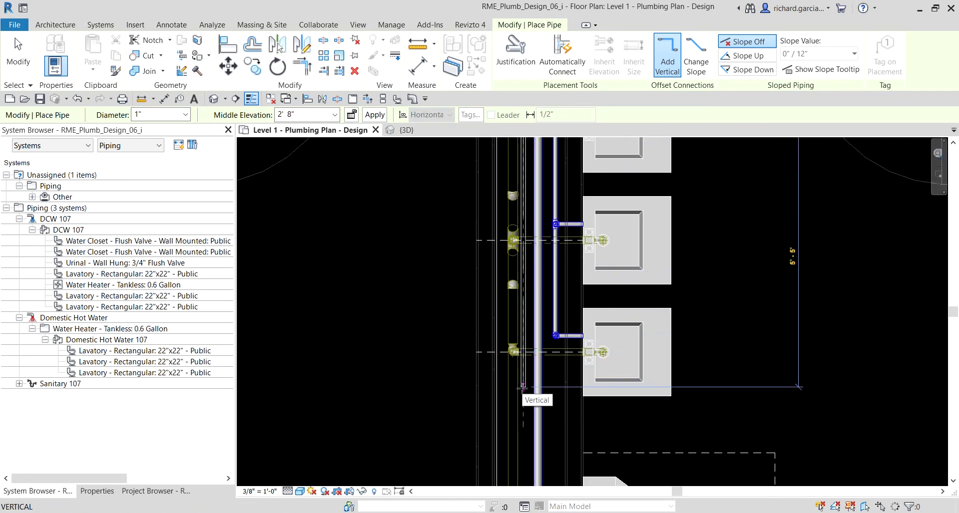
left_click(522, 386)
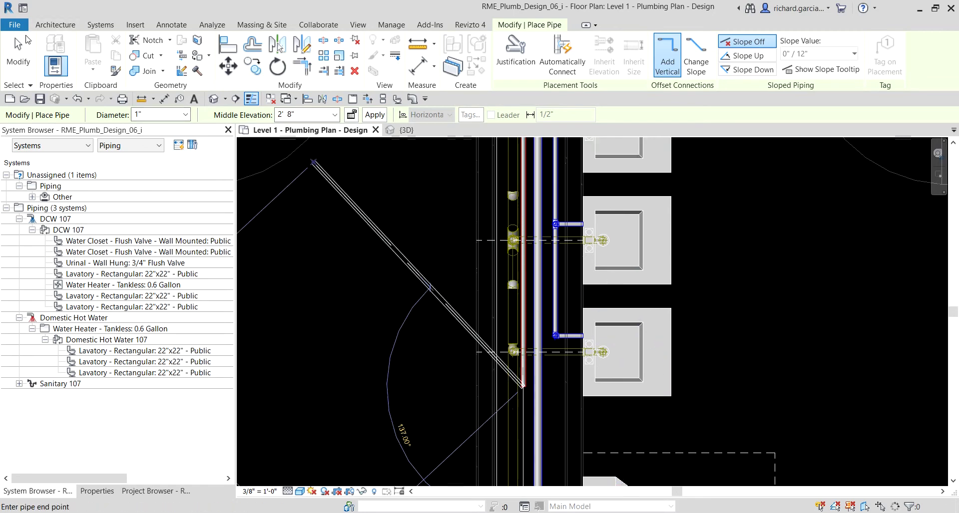
left_click(30, 58)
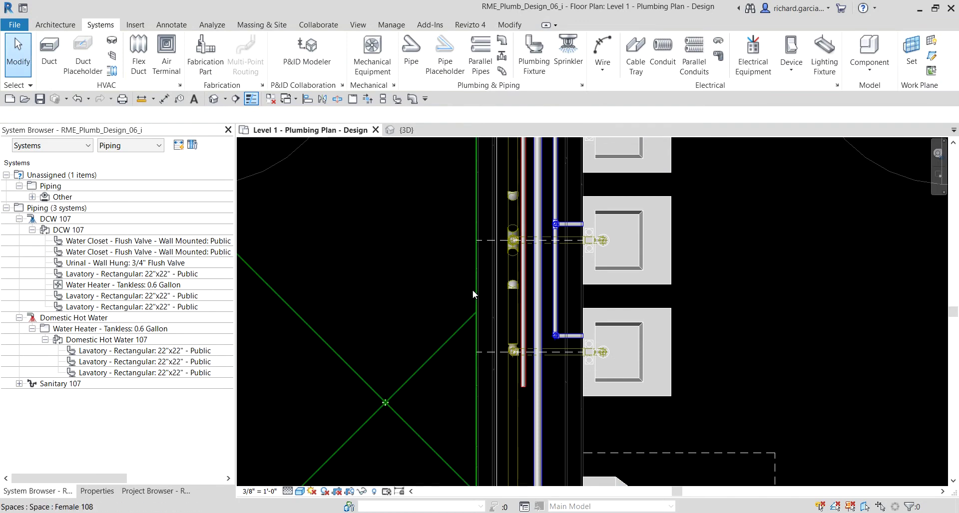
- Open a 3D selection box view of the three lavatories and the new hot water piping
scroll(472, 289, "down", 2)
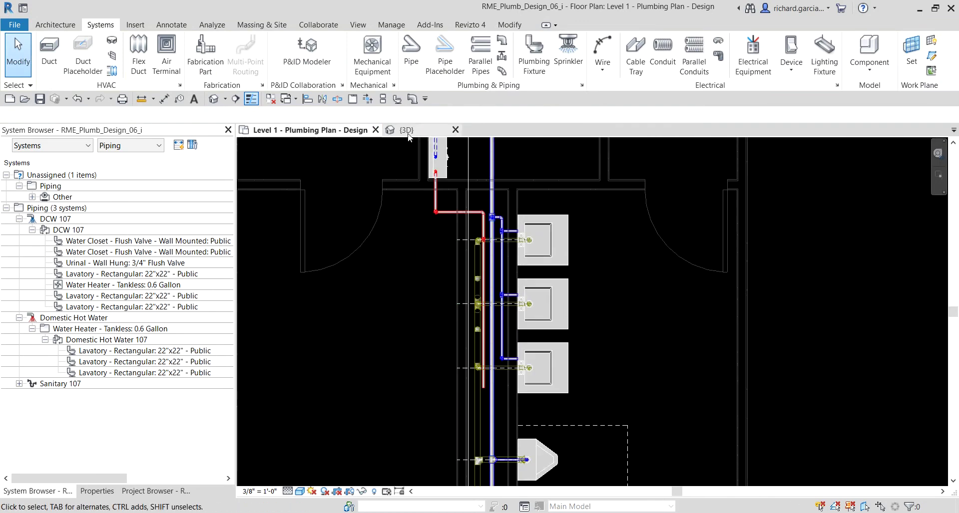
left_click_drag(415, 201, 622, 414)
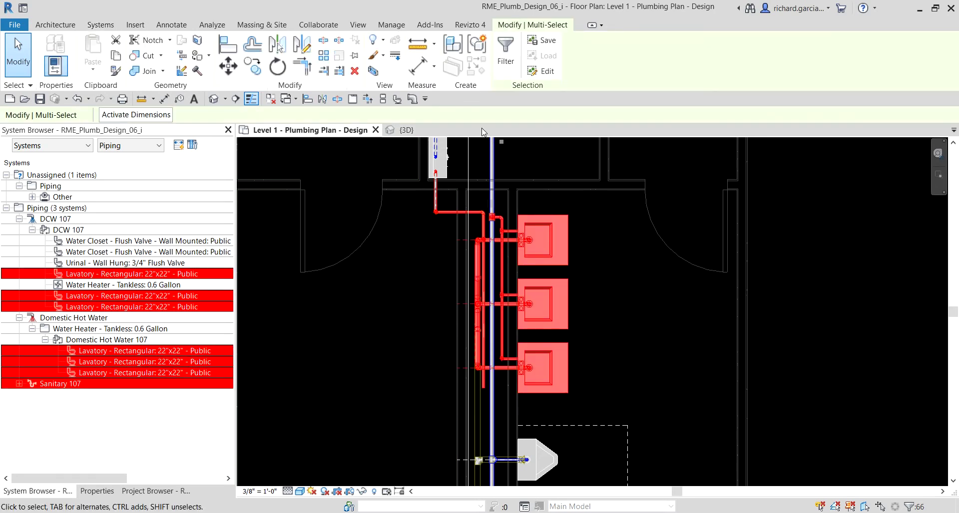
left_click(374, 71)
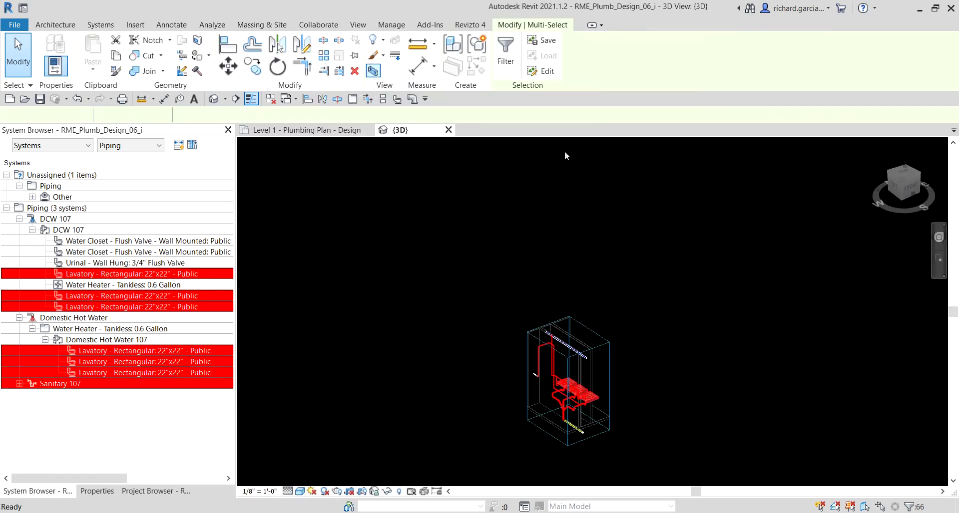
scroll(609, 344, "up", 8)
key("Escape")
middle_click_drag(626, 385, 642, 344, "shift")
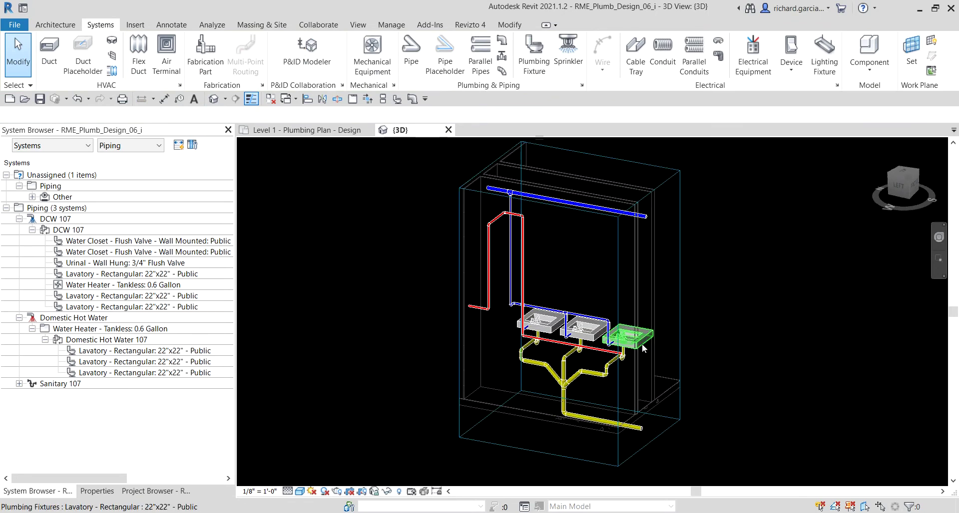
scroll(643, 365, "up", 4)
scroll(645, 381, "down", 4)
- Enlarge the 3D section box to include the urinal, the water closet and the tankless water heater
left_click(620, 316)
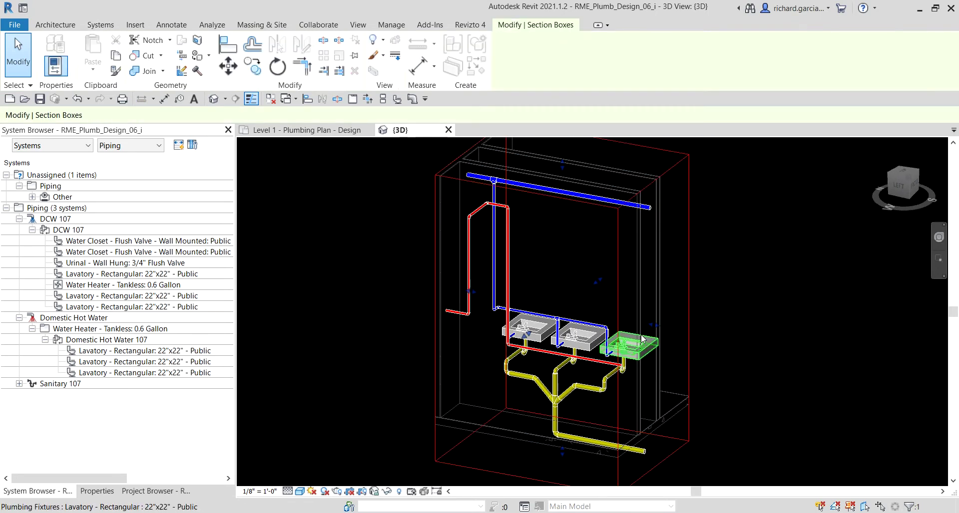
middle_click_drag(666, 332, 578, 403, "shift")
scroll(578, 402, "down", 3)
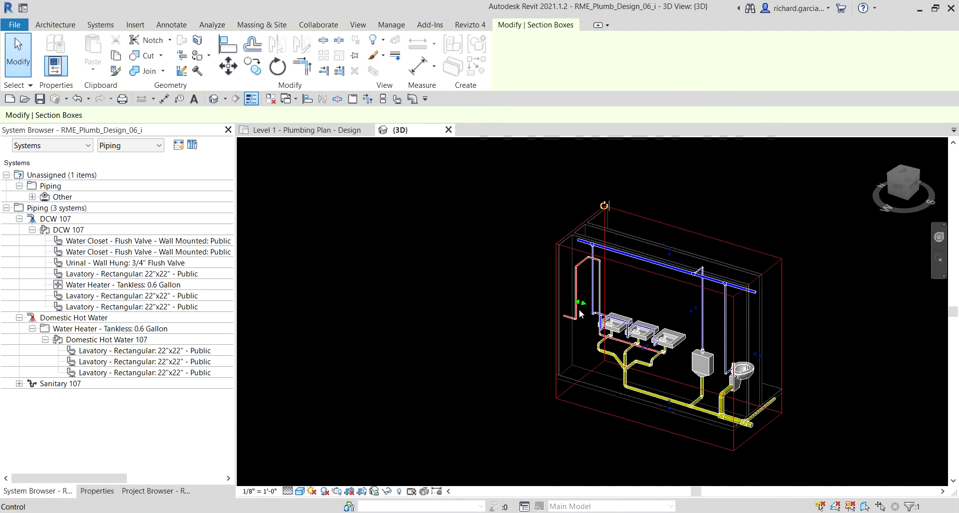
middle_click_drag(524, 297, 348, 294, "shift")
scroll(569, 324, "up", 3)
middle_click_drag(568, 355, 649, 399, "shift")
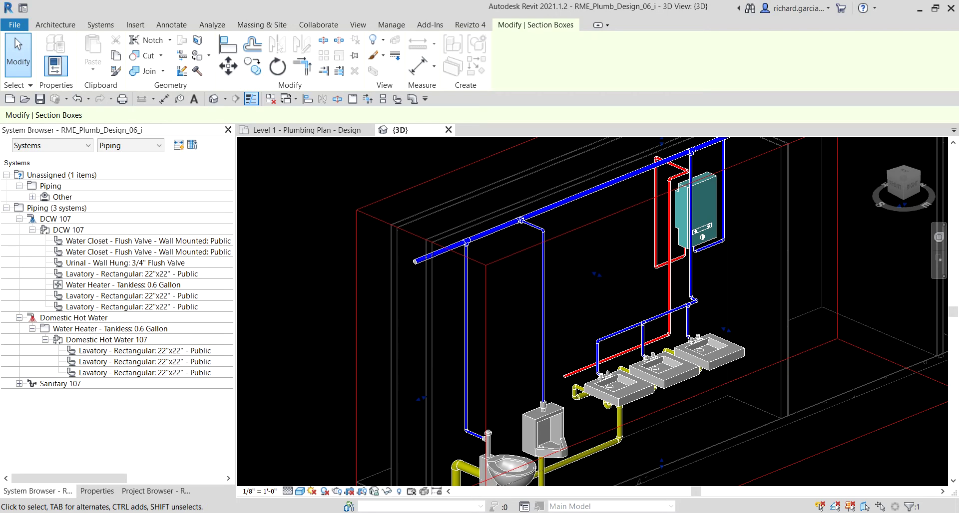
- Connect the hot water connector of the lavatory nearest the urinal into the horizontal hot water pipe
scroll(621, 398, "up", 3)
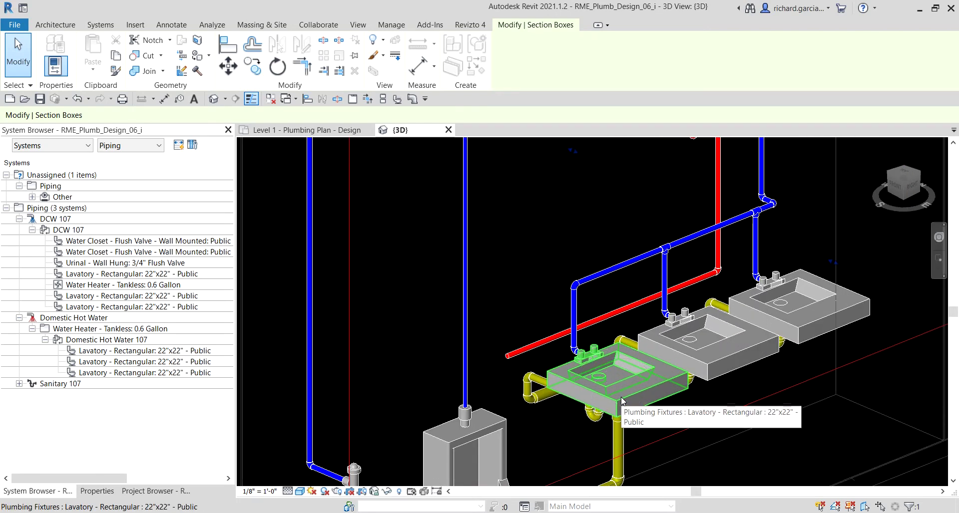
left_click(621, 399)
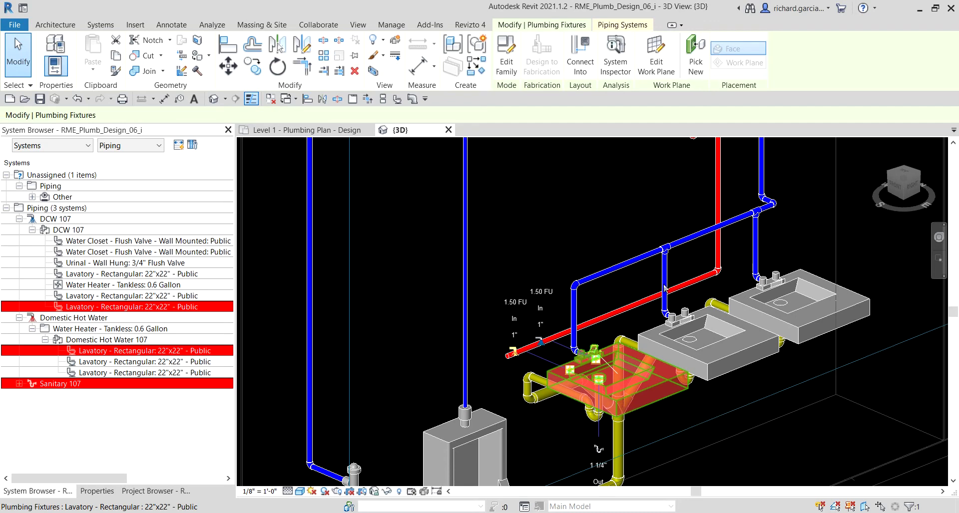
left_click(580, 56)
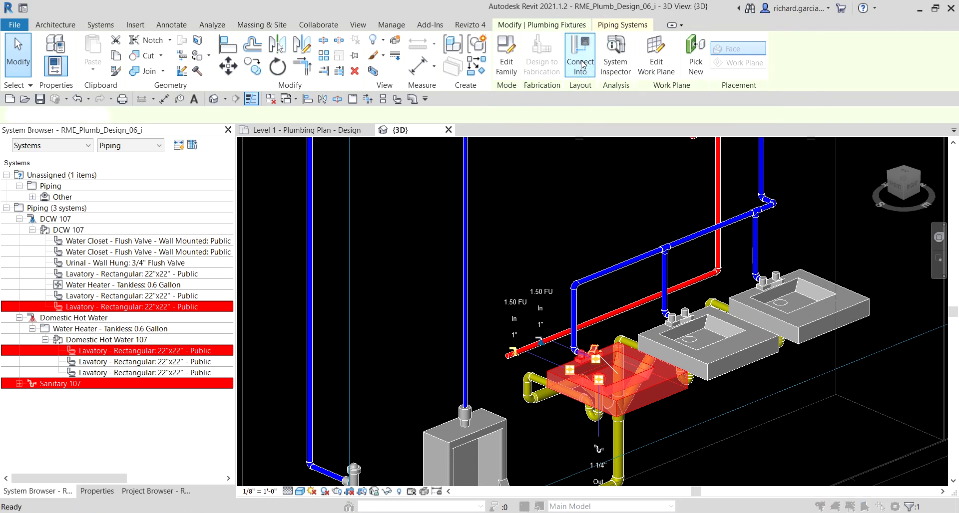
left_click(546, 347)
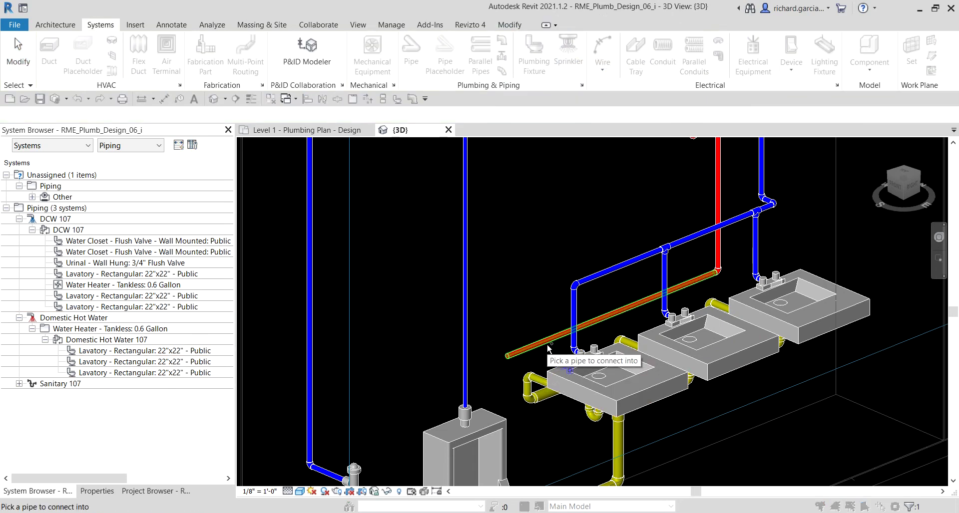
left_click(547, 348)
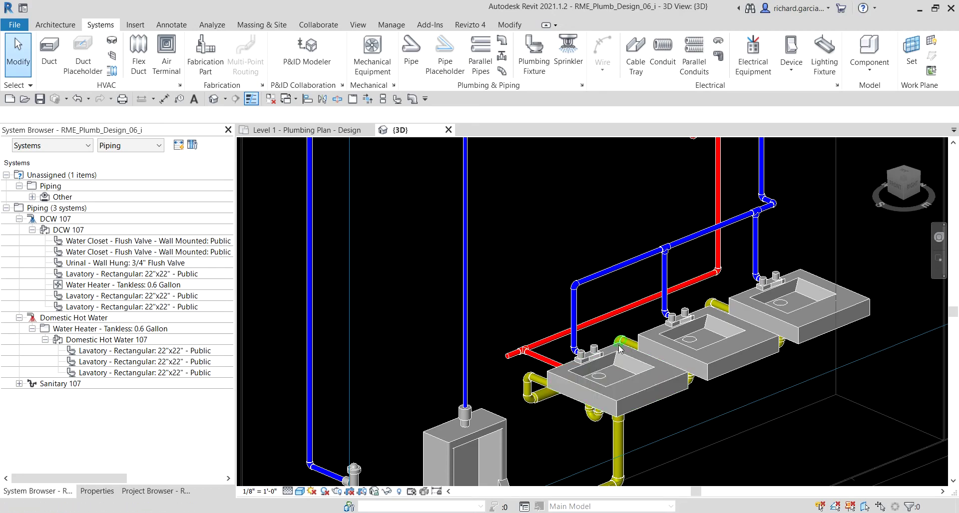
- Connect the middle lavatory's hot water connector into the horizontal hot water pipe
middle_click_drag(547, 345, 582, 320, "shift")
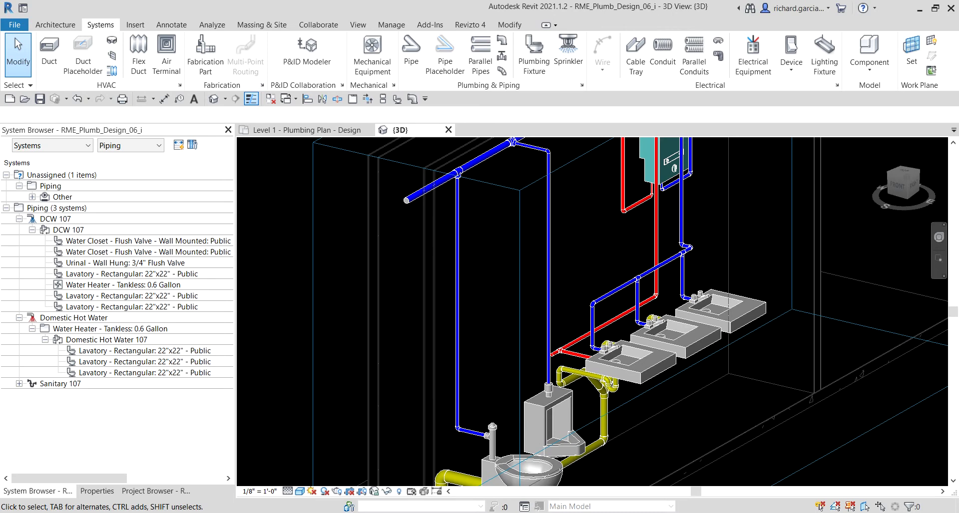
scroll(644, 335, "up", 4)
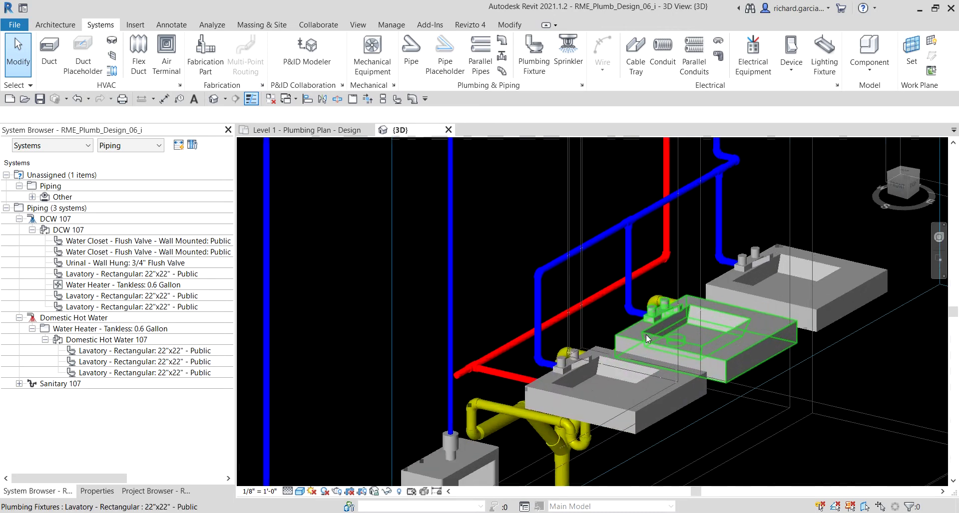
left_click(634, 336)
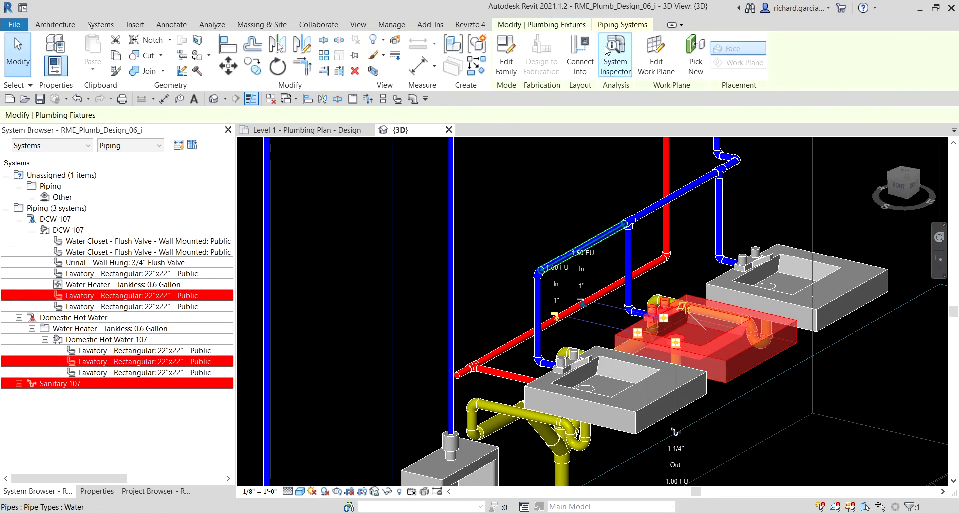
left_click(580, 56)
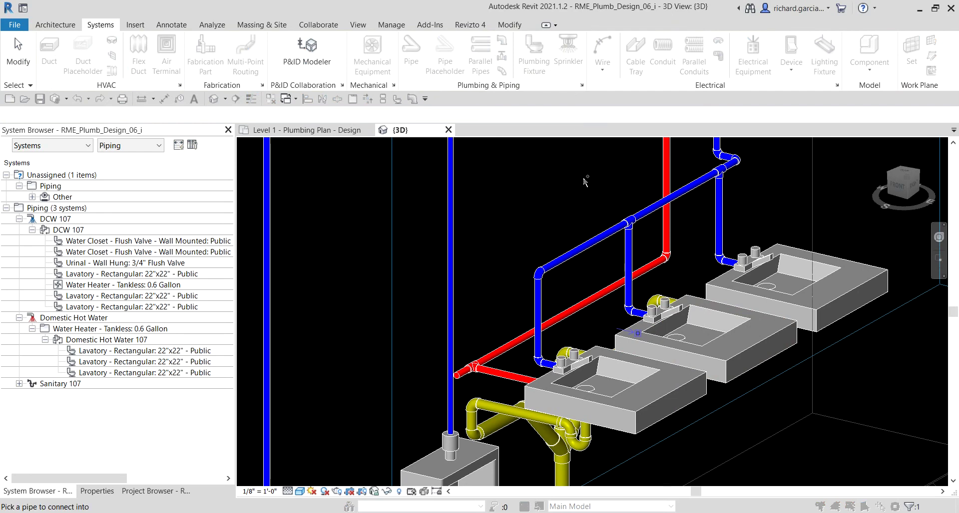
left_click(574, 313)
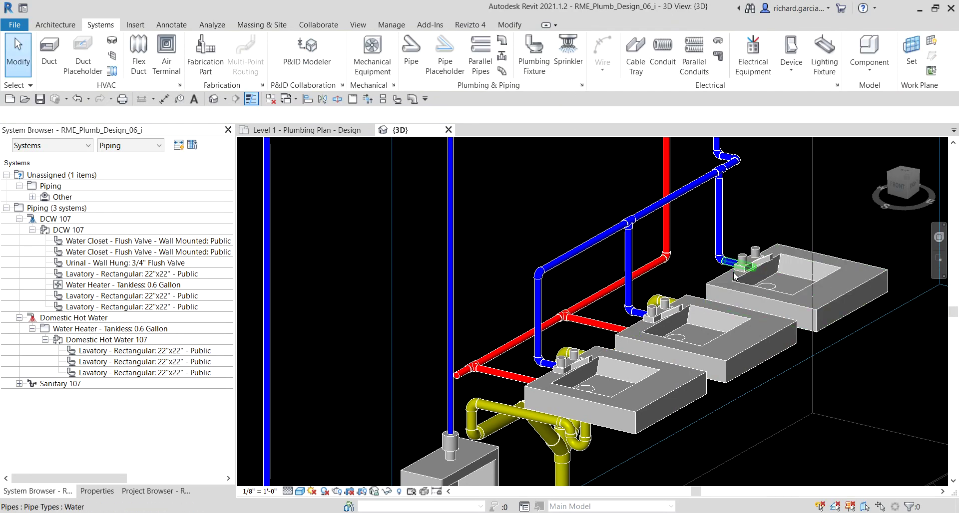
- Connect the hot water connector of the lavatory farthest from the urinal into the horizontal hot water pipe
left_click(719, 288)
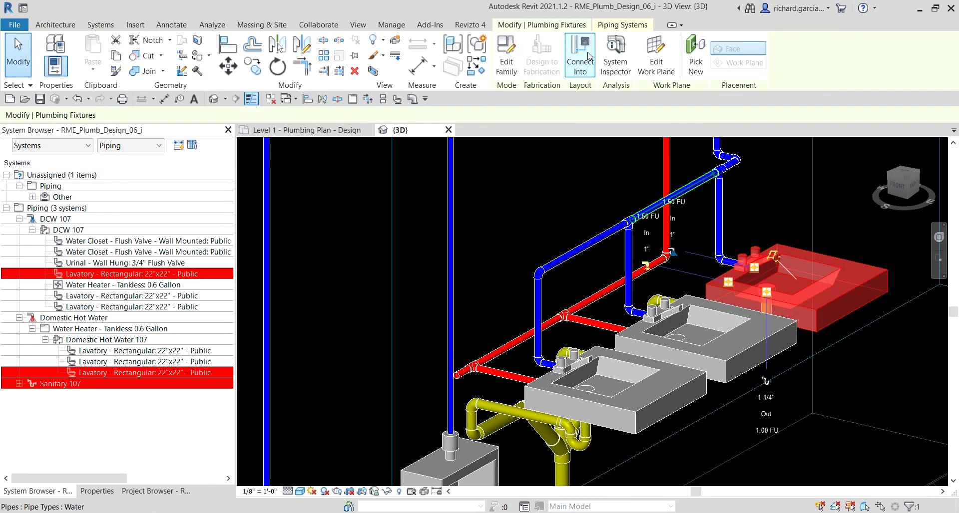
key("Escape")
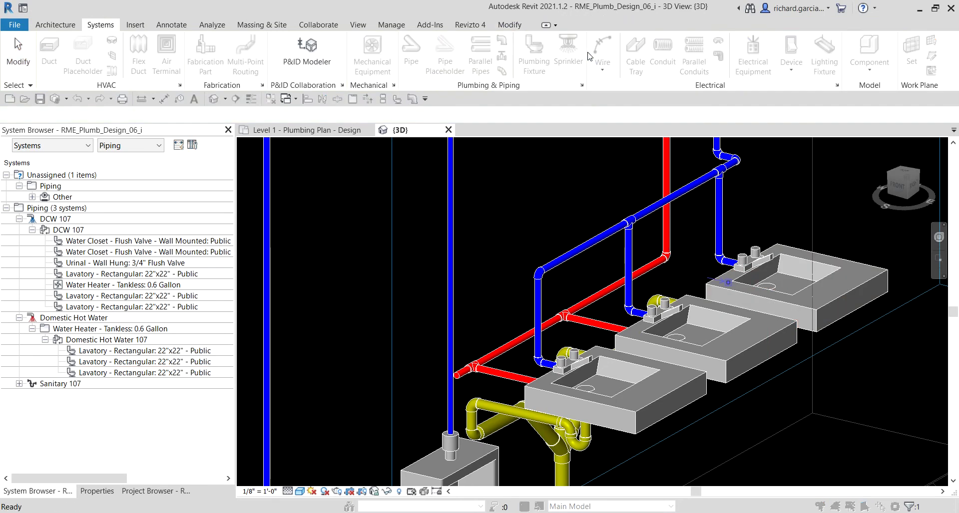
left_click(644, 277)
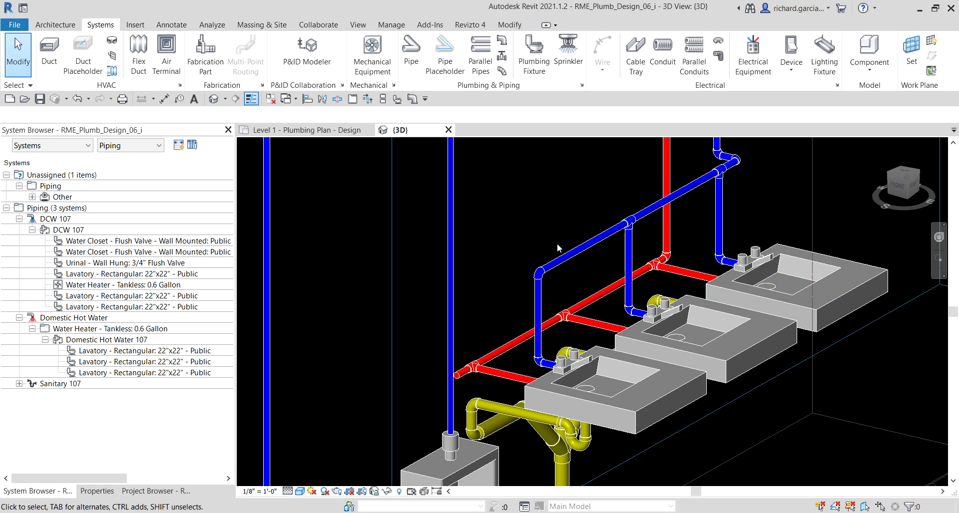
- Delete the short leftover hot water pipe extending past the tee at the lavatory nearest the urinal
scroll(547, 244, "down", 6)
middle_click_drag(612, 273, 633, 345, "shift")
scroll(544, 241, "up", 8)
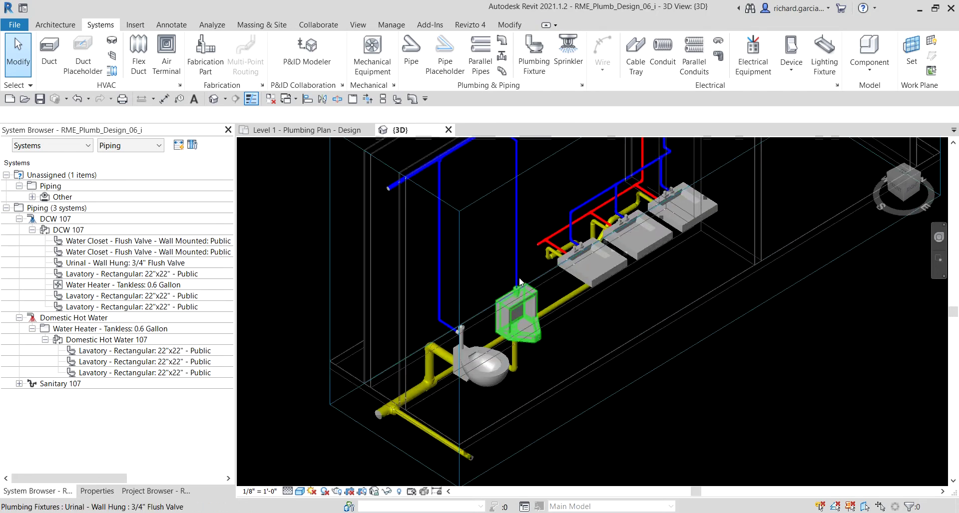
scroll(574, 190, "up", 4)
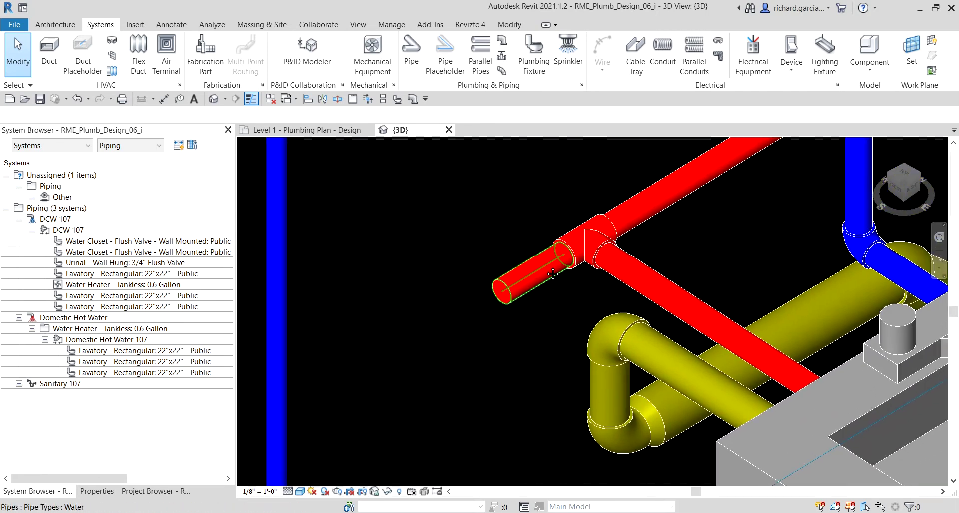
left_click(526, 263)
key("Delete")
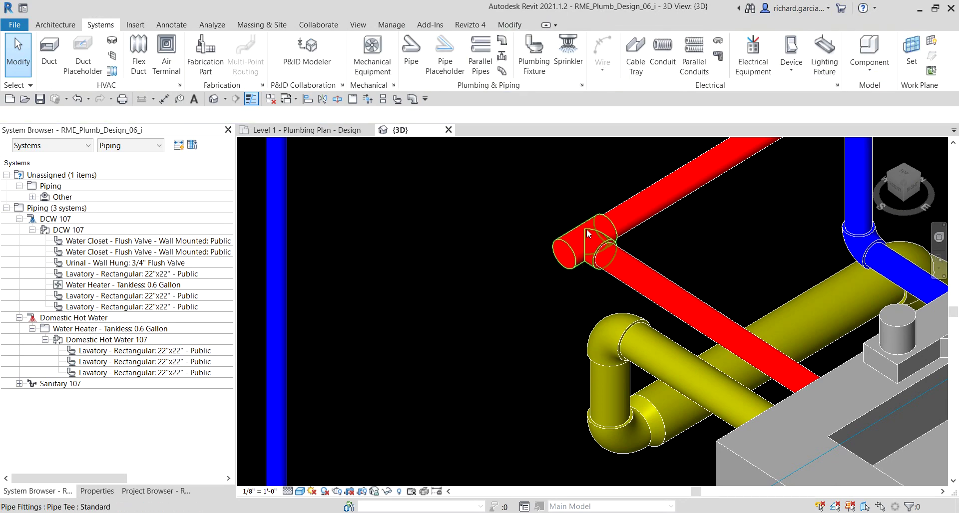
- Convert the open-ended hot water tee at the lavatory nearest the urinal into an elbow
left_click(562, 245)
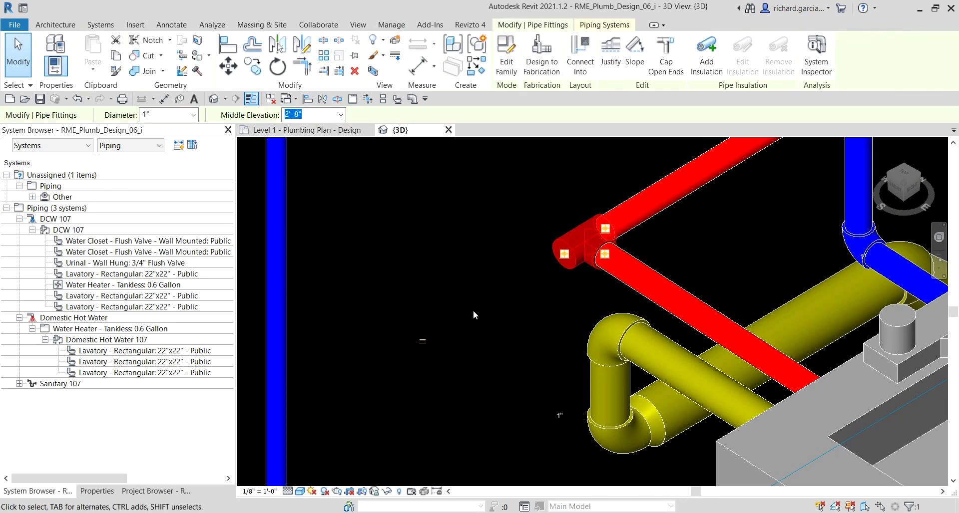
key("ctrl")
key("ctrl")
key("ctrl")
key("ctrl")
key("ctrl")
left_click(423, 342)
scroll(457, 289, "down", 5)
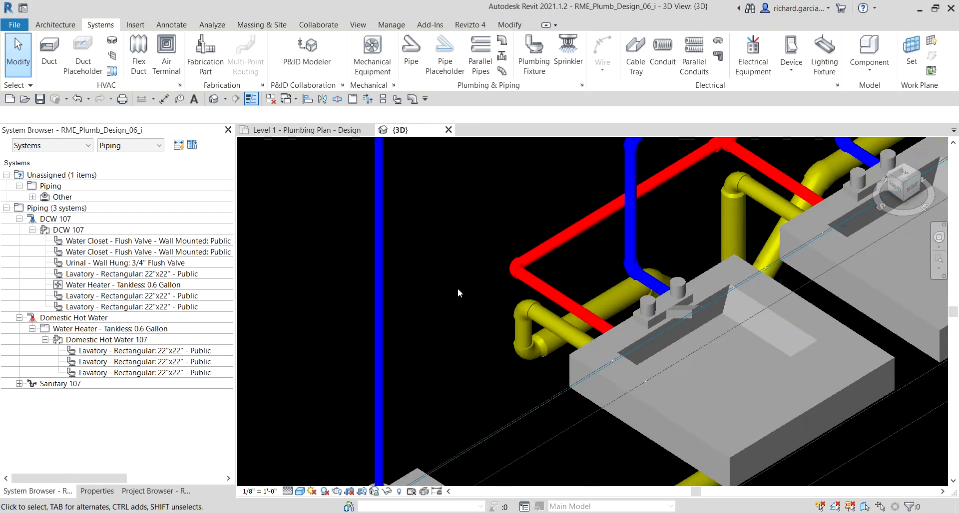
- Examine the hot water, cold water and sanitary piping of the restroom fixtures from behind and from the front
middle_click_drag(528, 294, 706, 283, "shift")
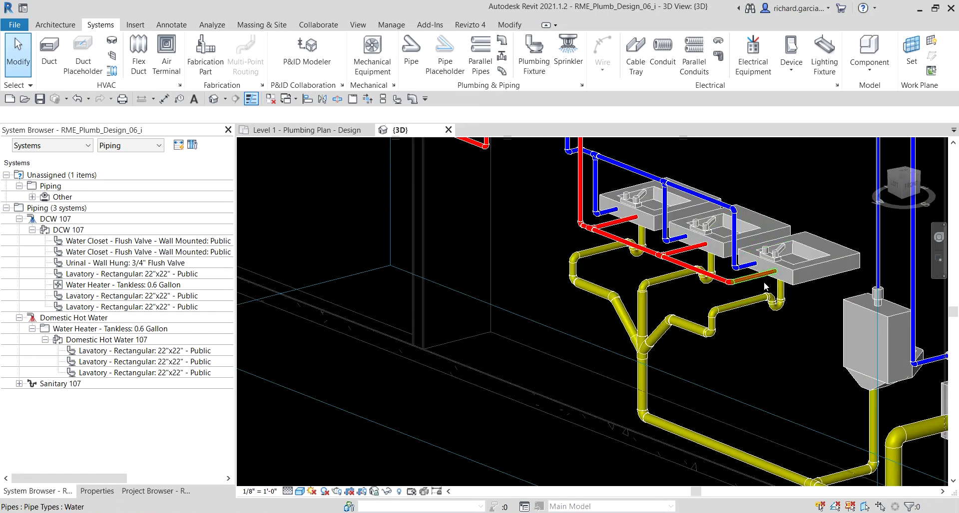
scroll(764, 283, "up", 3)
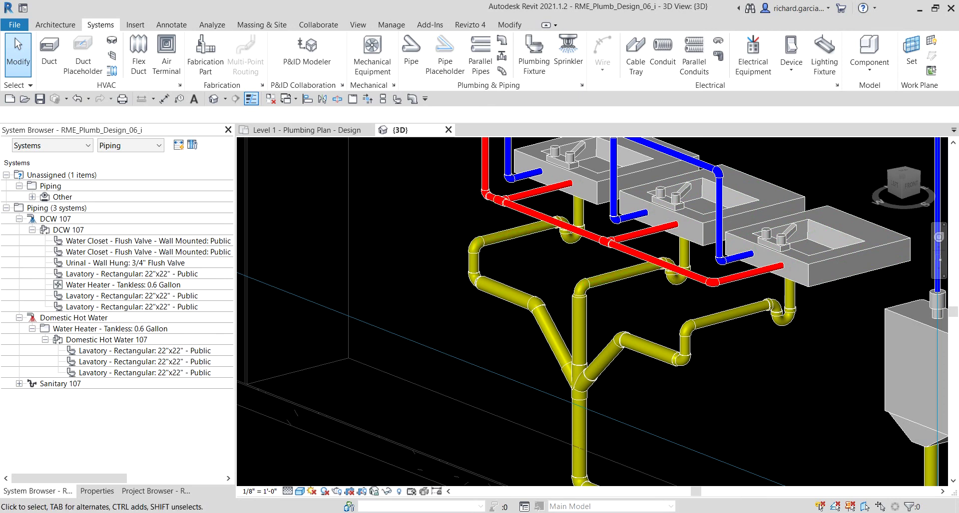
scroll(497, 359, "down", 5)
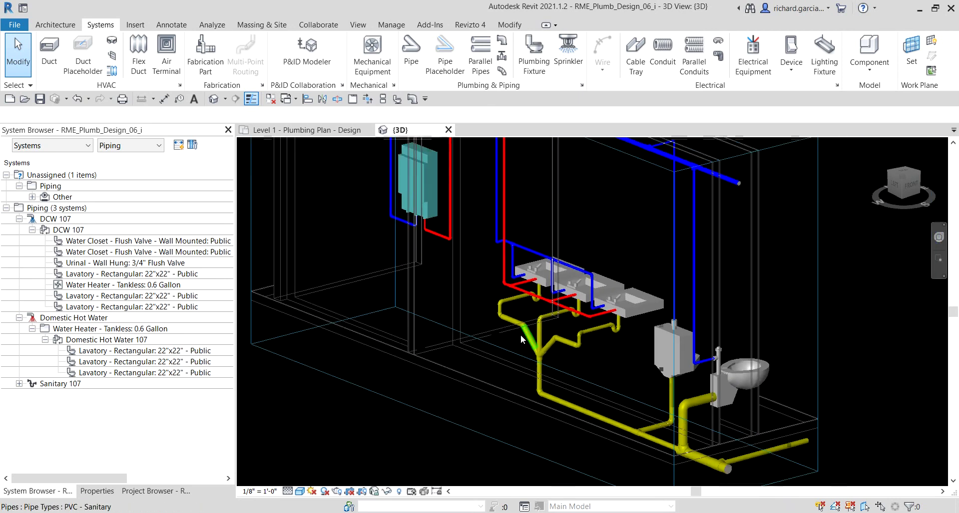
middle_click_drag(521, 334, 449, 401, "shift")
scroll(550, 316, "down", 3)
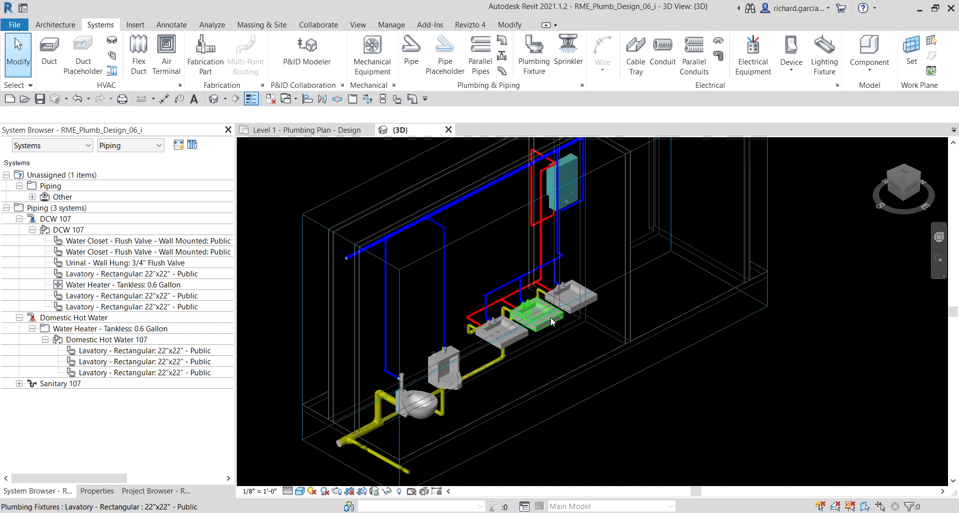
middle_click_drag(574, 329, 543, 336)
scroll(482, 318, "up", 3)
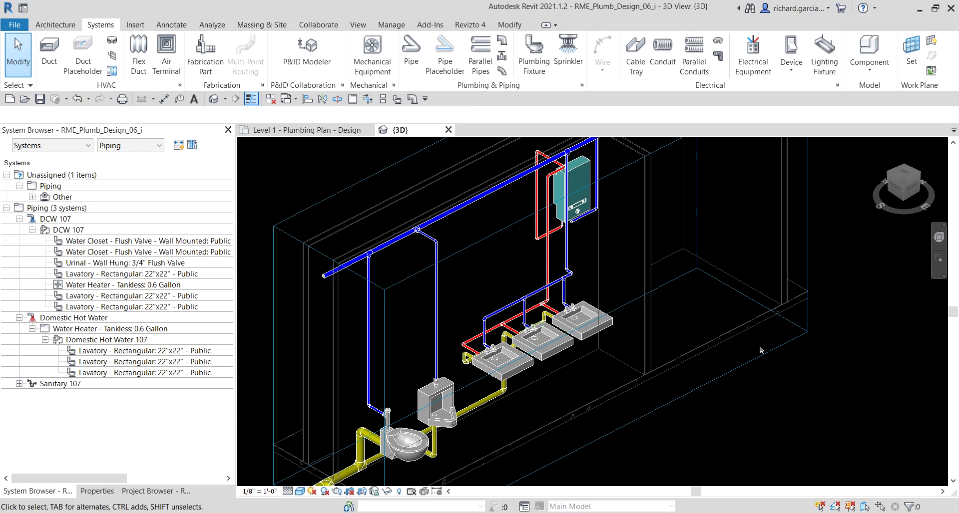
middle_click_drag(753, 365, 848, 381)
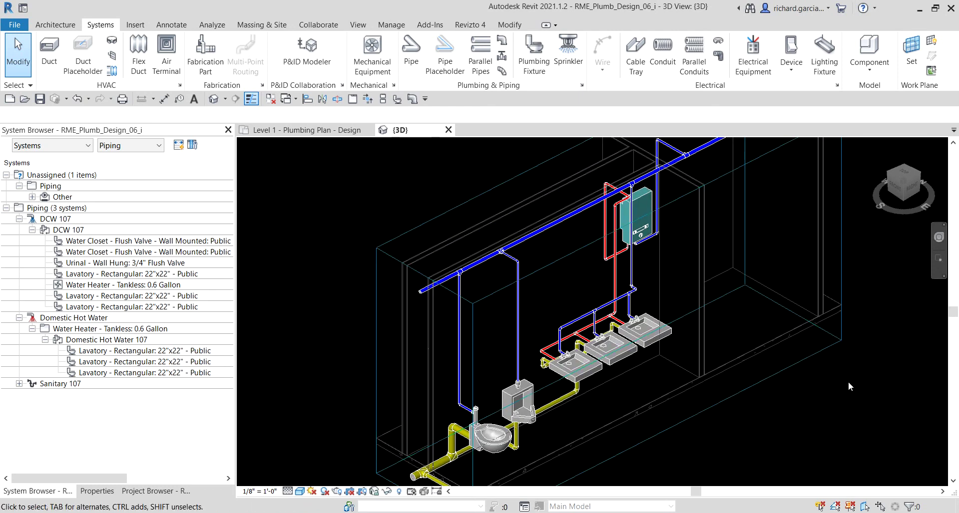